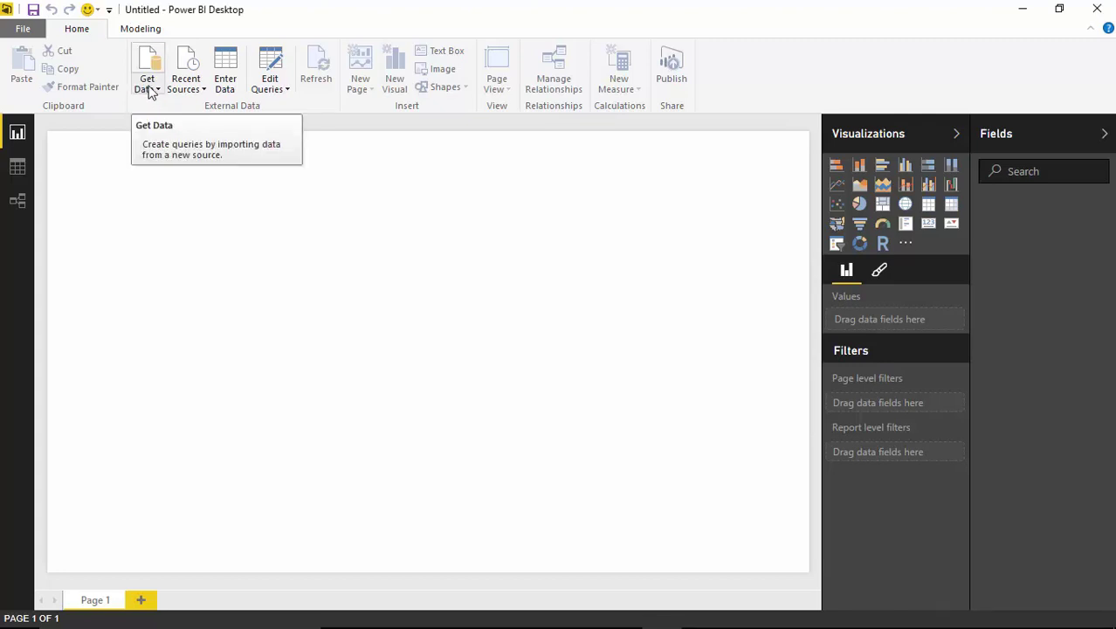
Open the Excel workbook Sales Actual vs Target.xlsx through Get Data
{"action": "left_click", "coordinate": [151, 91]}
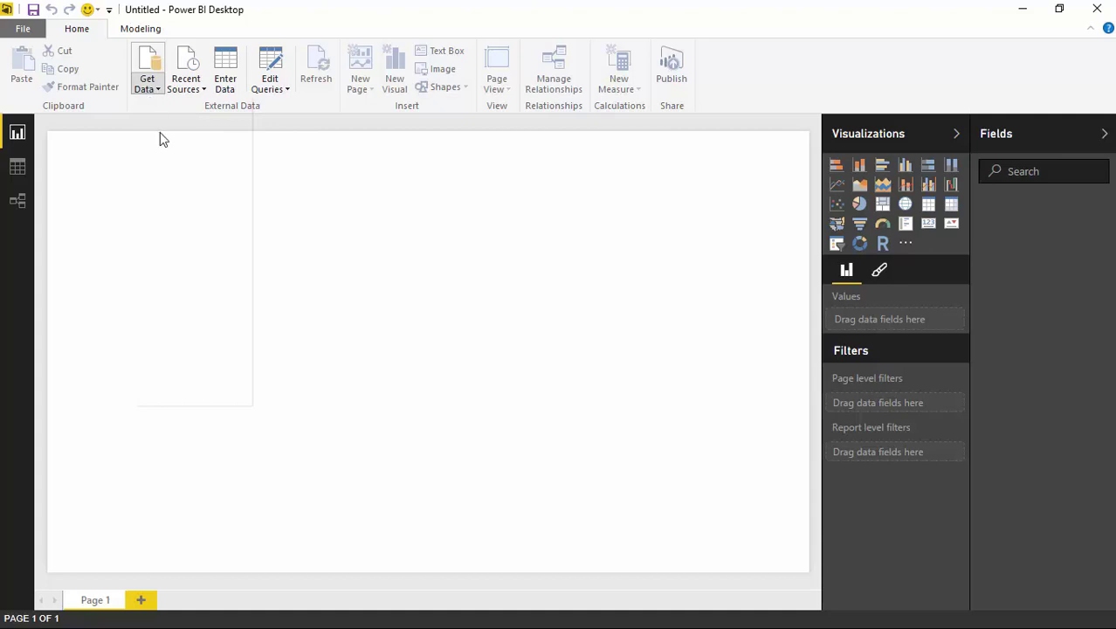
{"action": "left_click", "coordinate": [152, 83]}
{"action": "left_click", "coordinate": [156, 80]}
{"action": "left_click", "coordinate": [156, 80]}
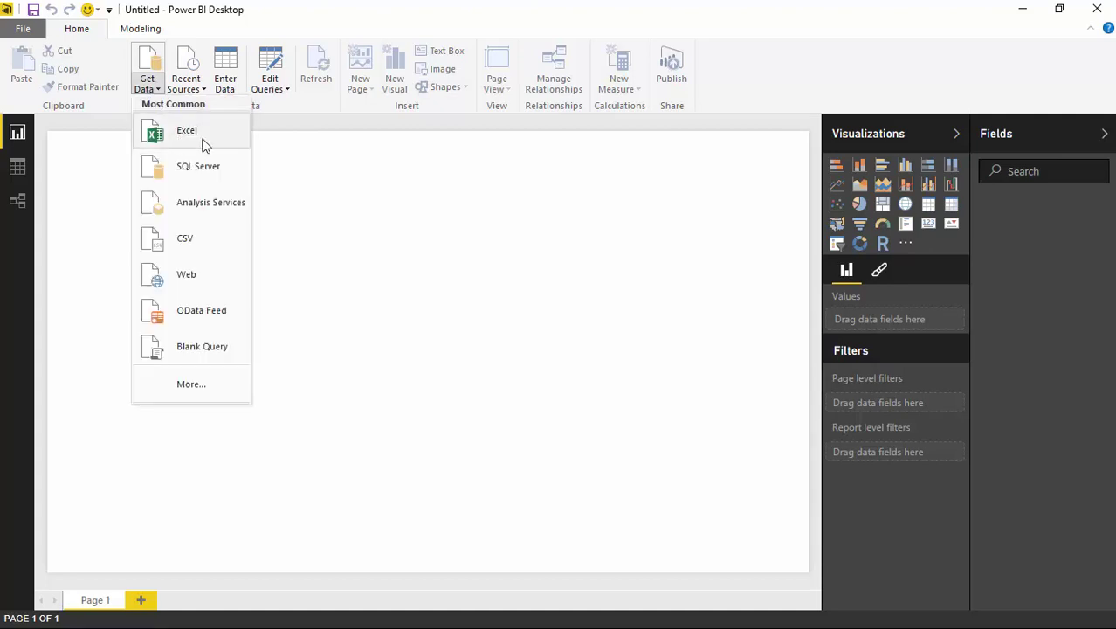
{"action": "left_click", "coordinate": [187, 140]}
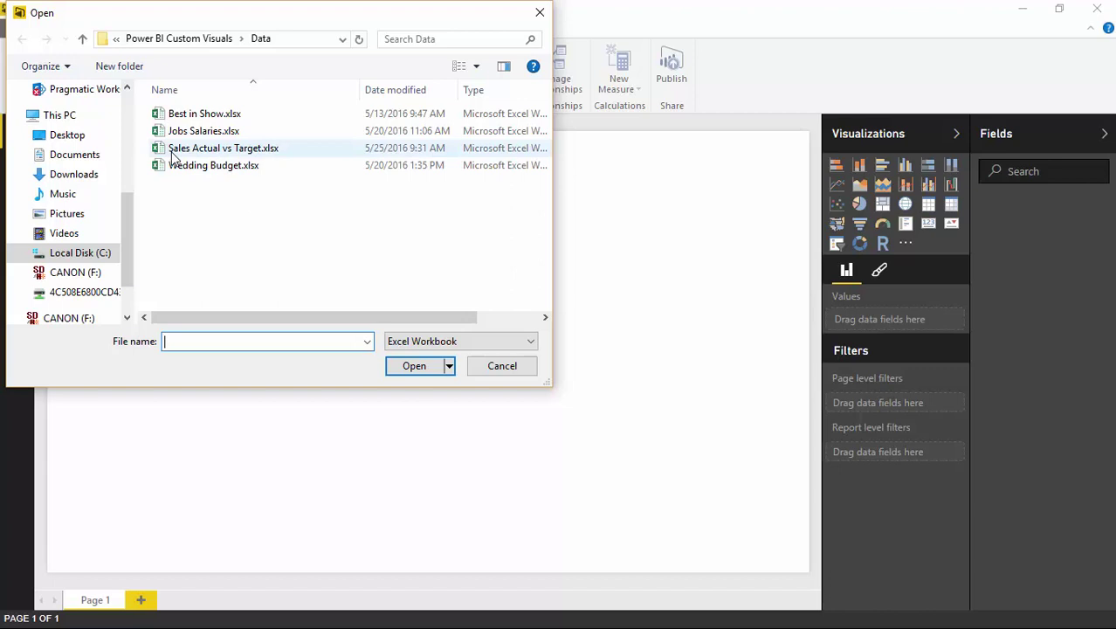
{"action": "left_click", "coordinate": [240, 147]}
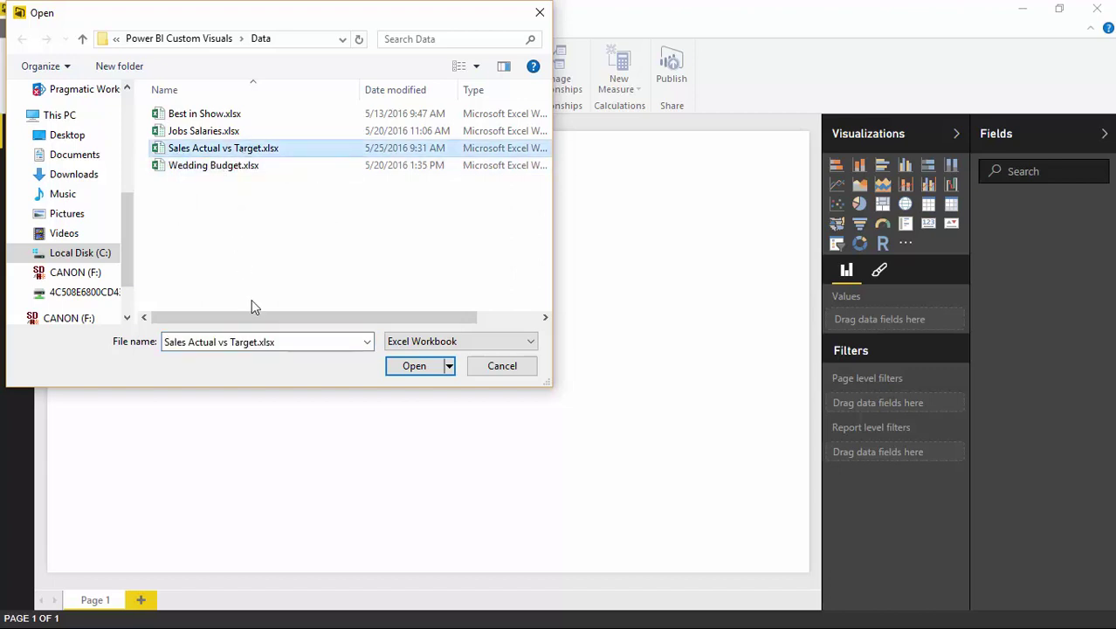
{"action": "left_click", "coordinate": [423, 371]}
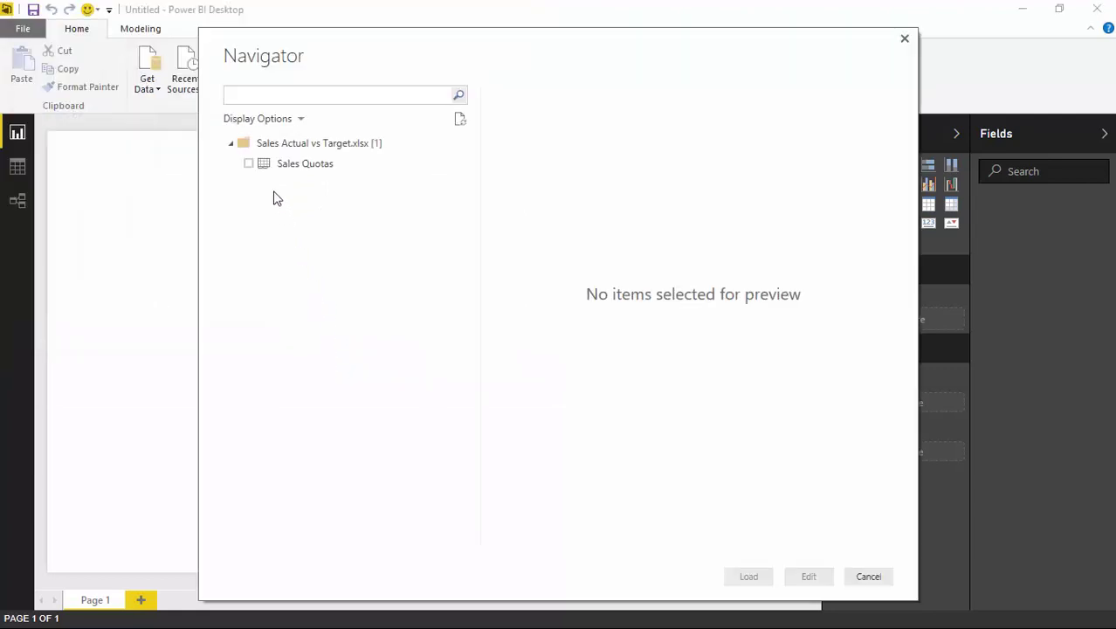
Preview and tick the Sales Quotas table in the Navigator, then load it
{"action": "left_click", "coordinate": [262, 168]}
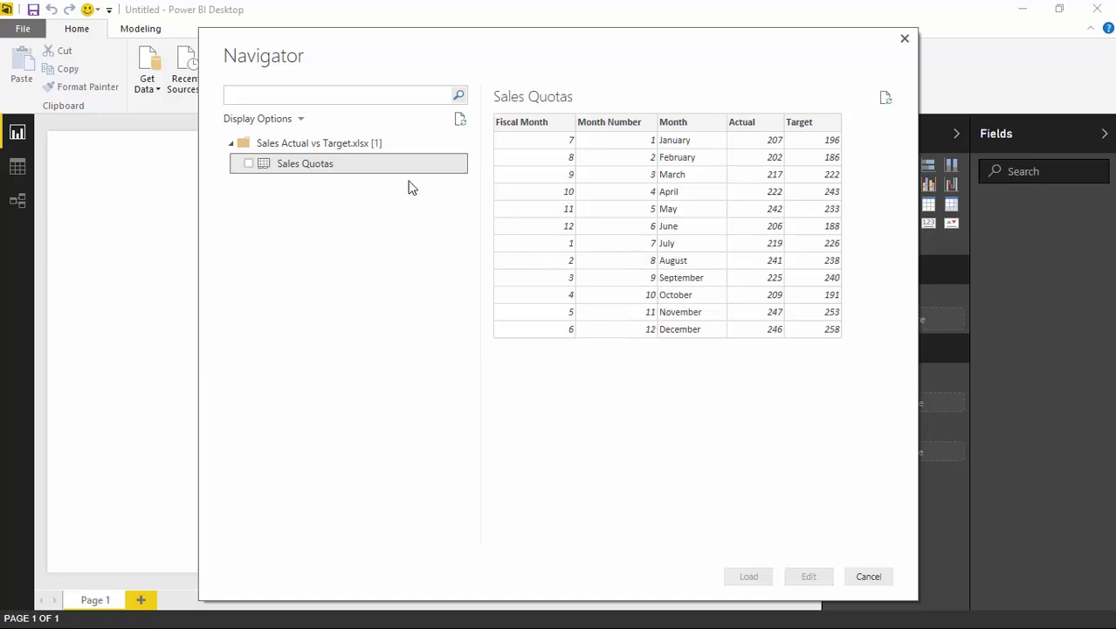
{"action": "left_click", "coordinate": [249, 165]}
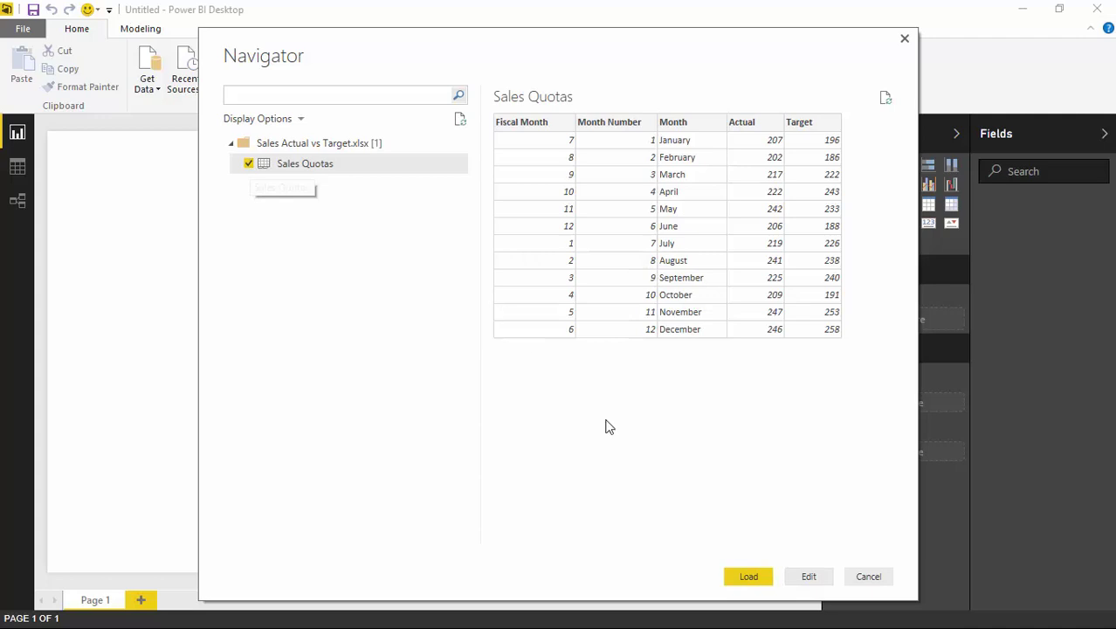
{"action": "left_click", "coordinate": [747, 580]}
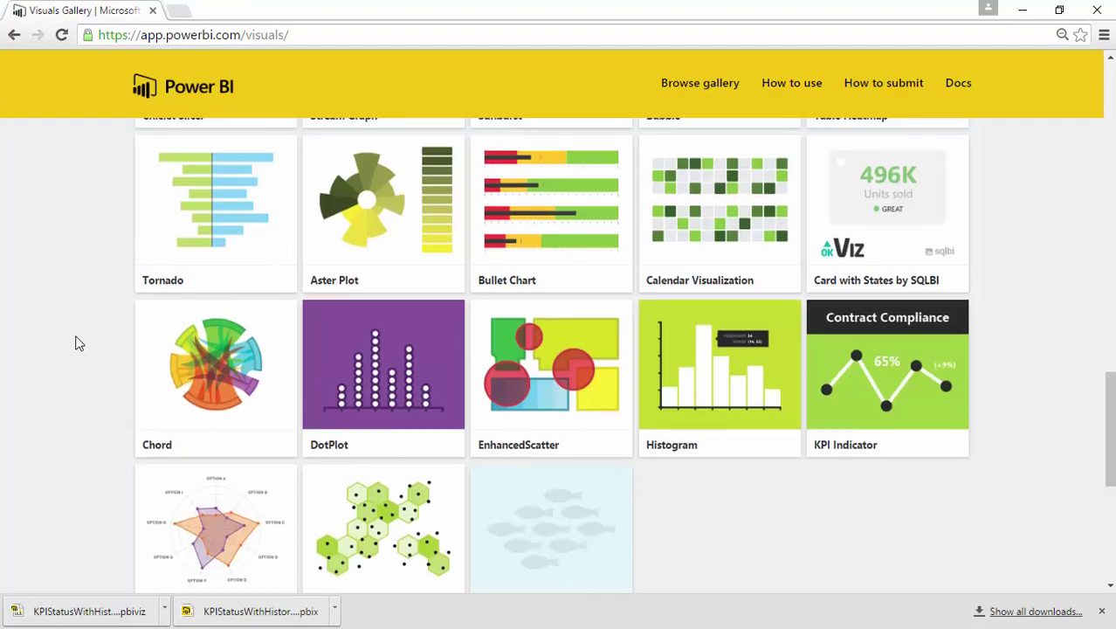
View the KPI Indicator visual's details in the gallery, then return to Power BI Desktop
{"action": "scroll", "coordinate": [75, 343], "scroll_direction": "up", "scroll_amount": 5}
{"action": "scroll", "coordinate": [75, 343], "scroll_direction": "down", "scroll_amount": 6}
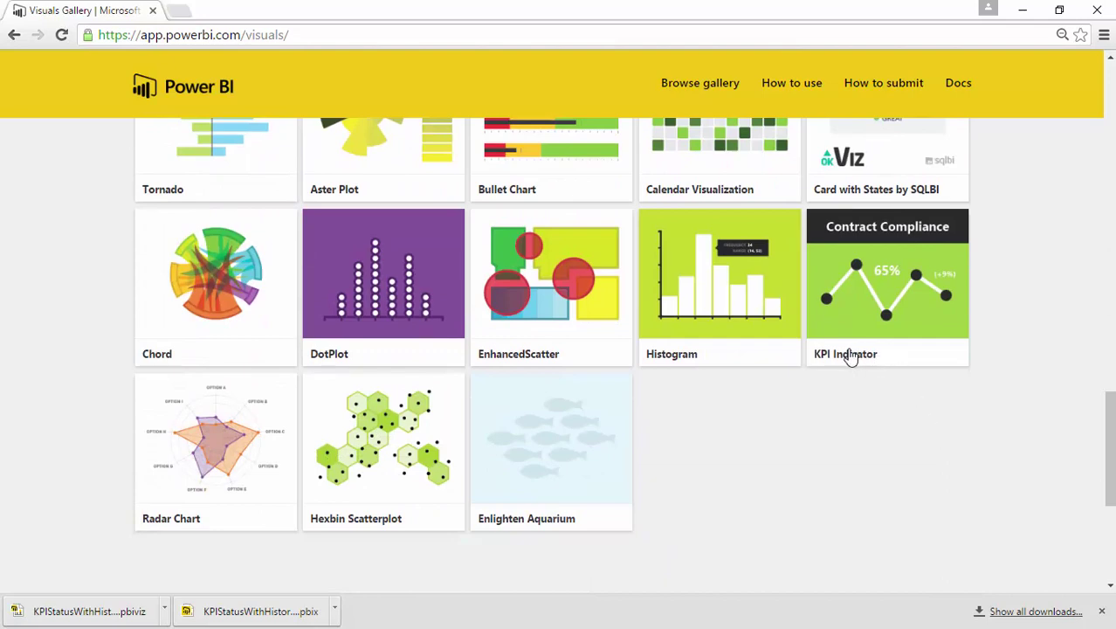
{"action": "left_click", "coordinate": [900, 365]}
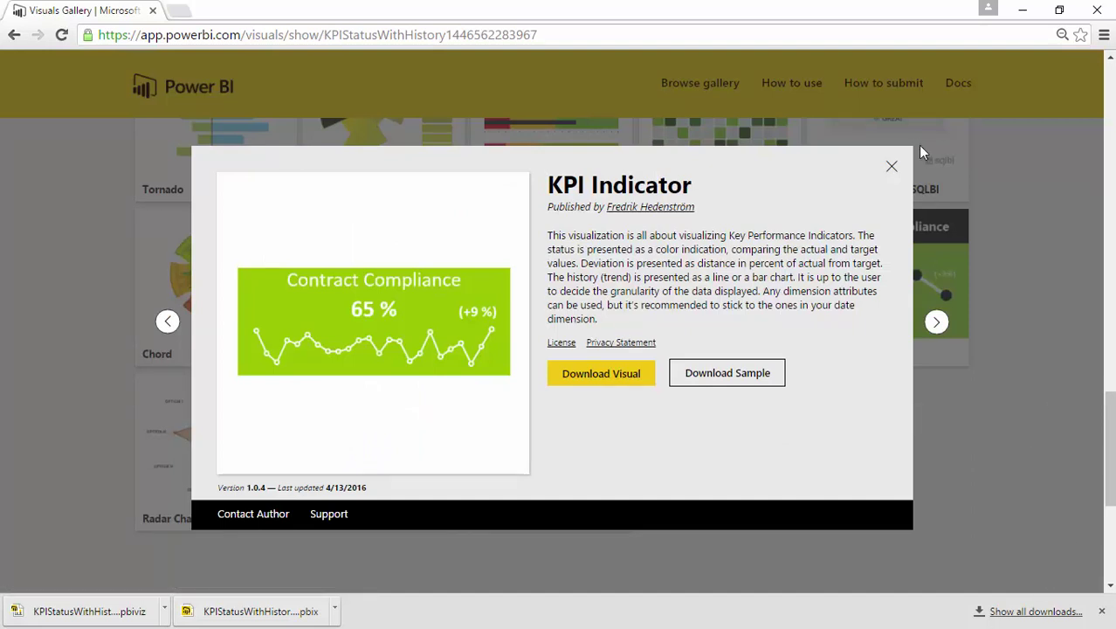
{"action": "left_click", "coordinate": [891, 168]}
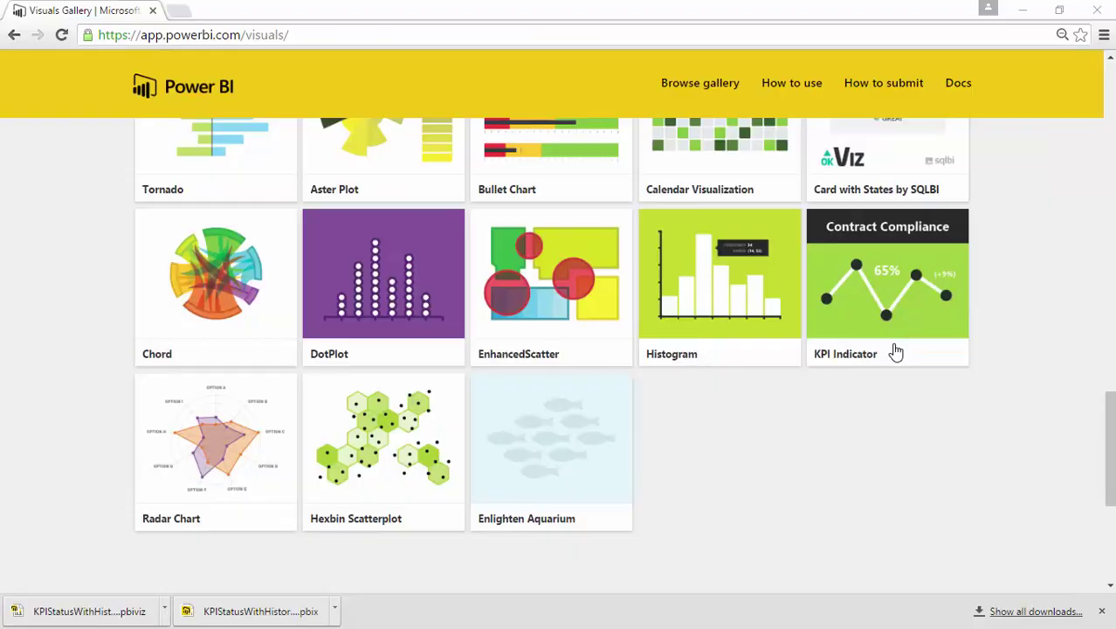
{"action": "key", "text": "alt+Tab"}
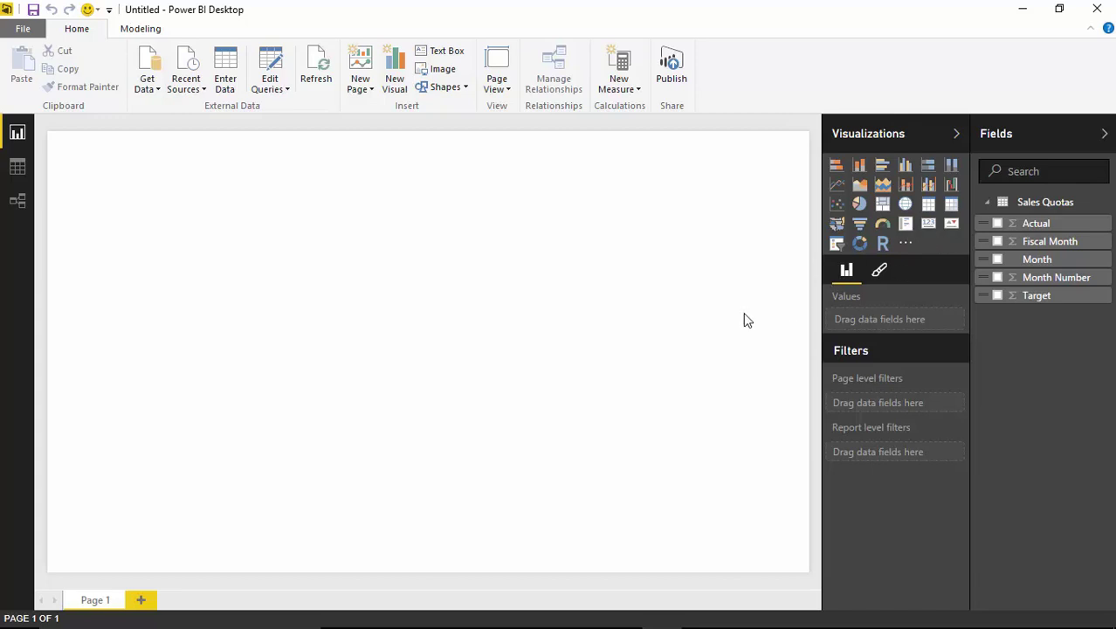
Add a KPI visual with Actual as indicator, Month as trend axis, Target as goal, and enlarge it
{"action": "left_click", "coordinate": [952, 228]}
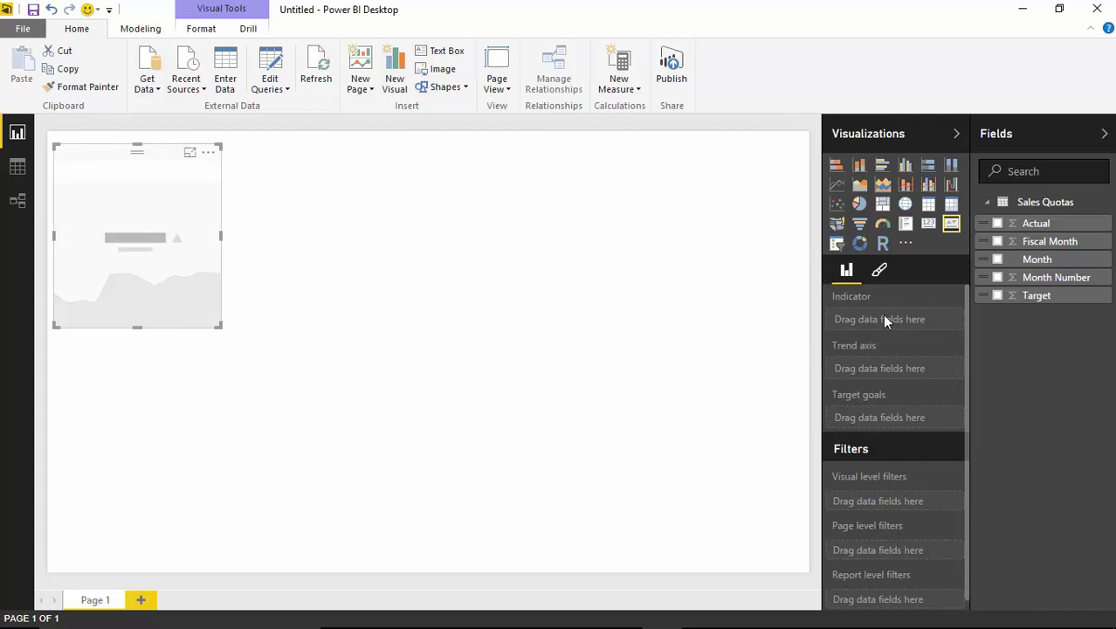
{"action": "left_click", "coordinate": [997, 224]}
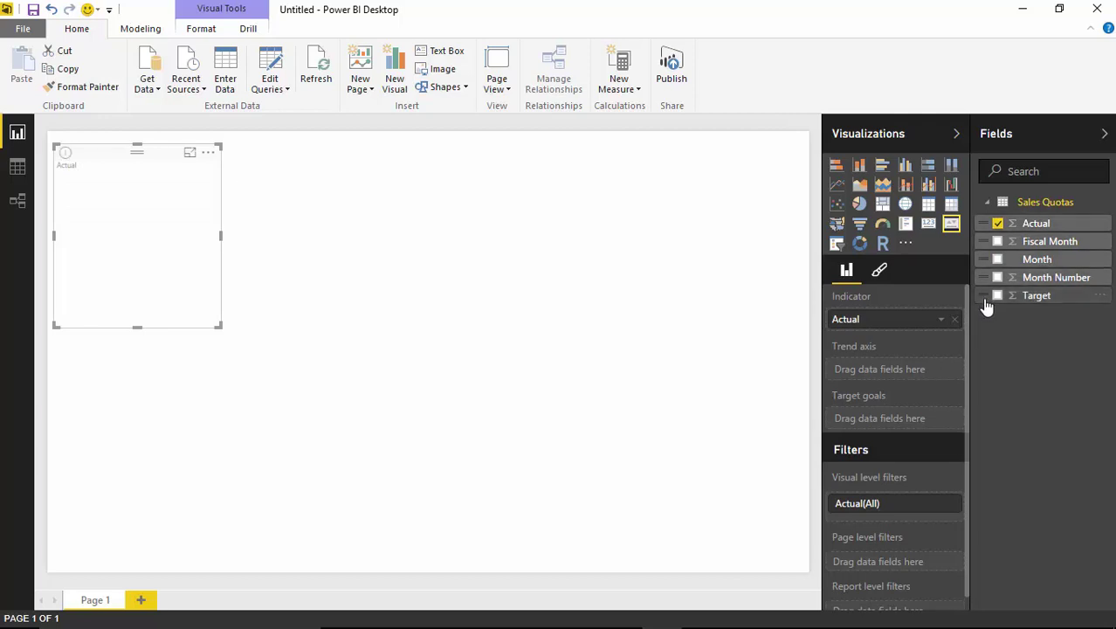
{"action": "left_click", "coordinate": [997, 259]}
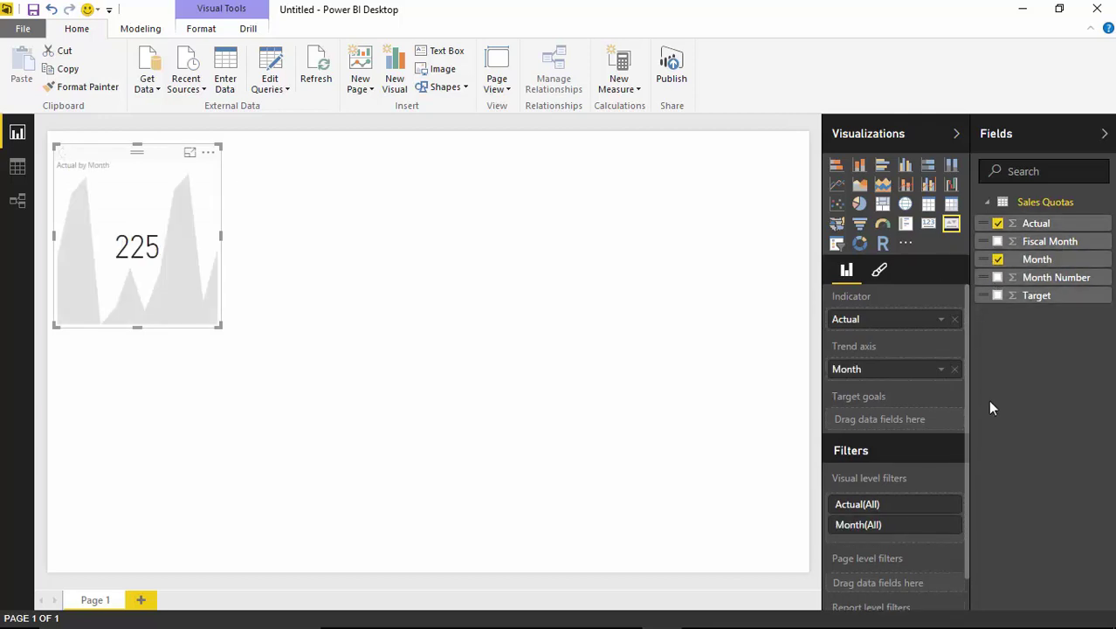
{"action": "left_click", "coordinate": [998, 295]}
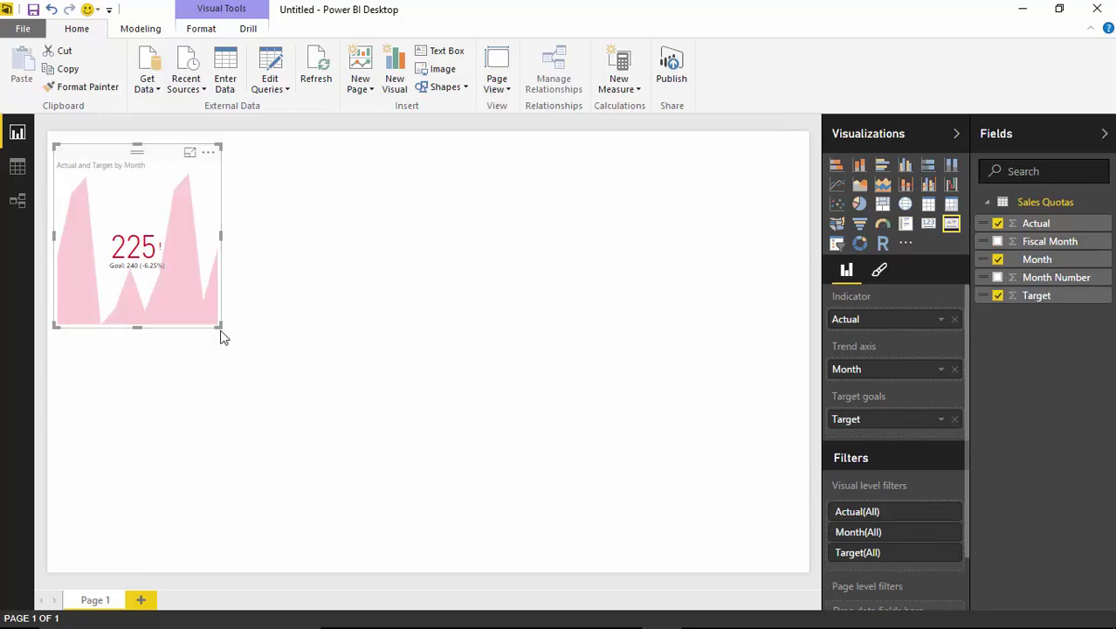
{"action": "left_click_drag", "start_coordinate": [219, 327], "coordinate": [306, 347]}
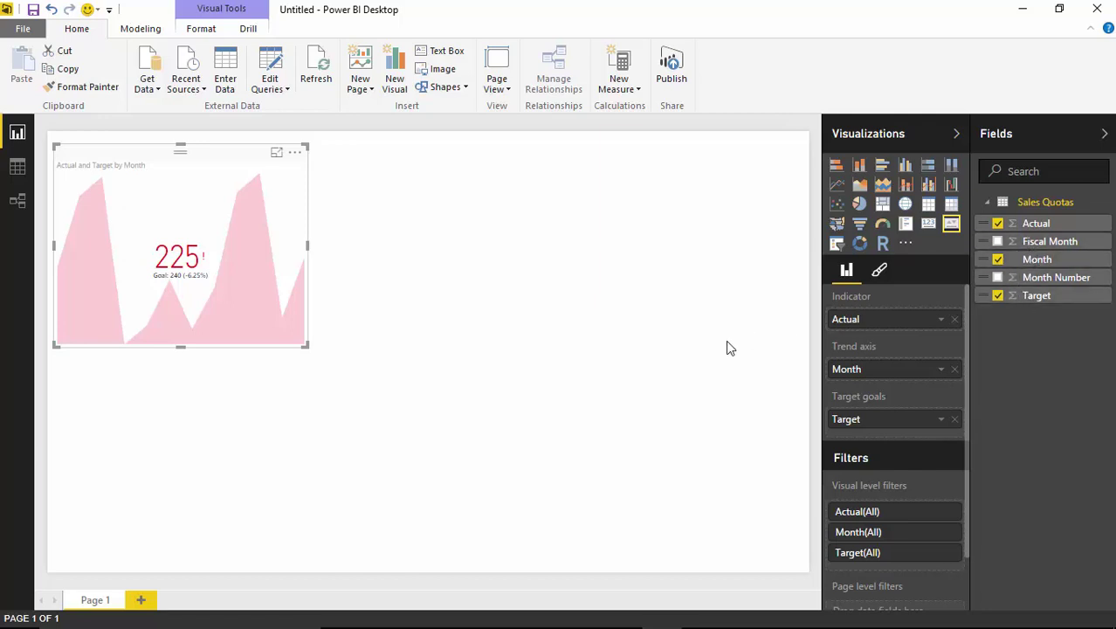
Create a table of Month, Actual and Target and move it to the top-right
{"action": "left_click", "coordinate": [585, 182]}
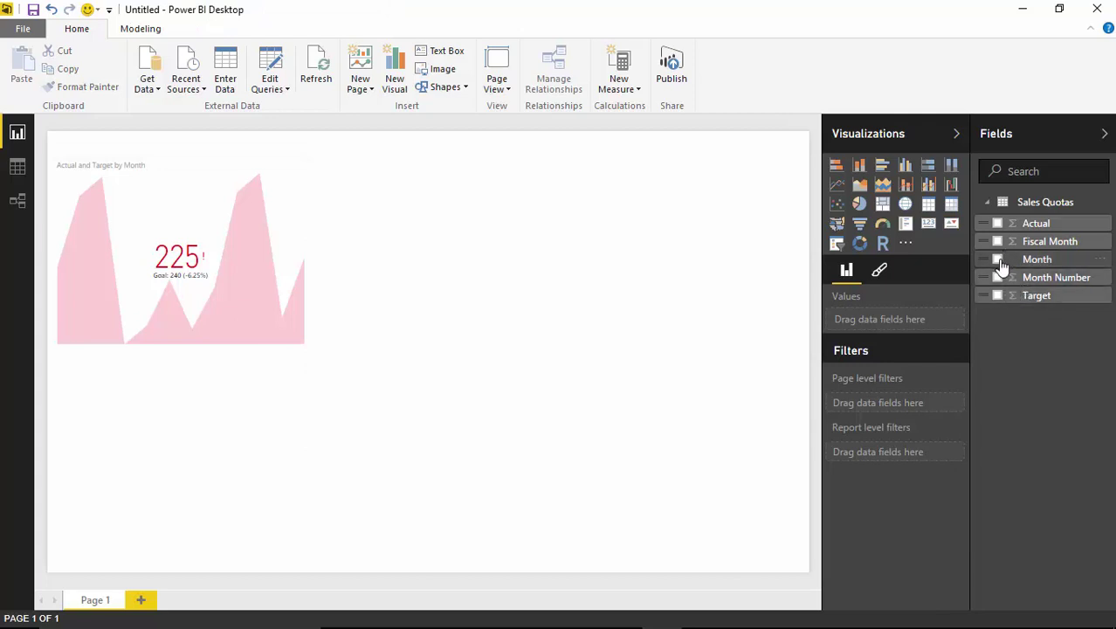
{"action": "left_click", "coordinate": [998, 259]}
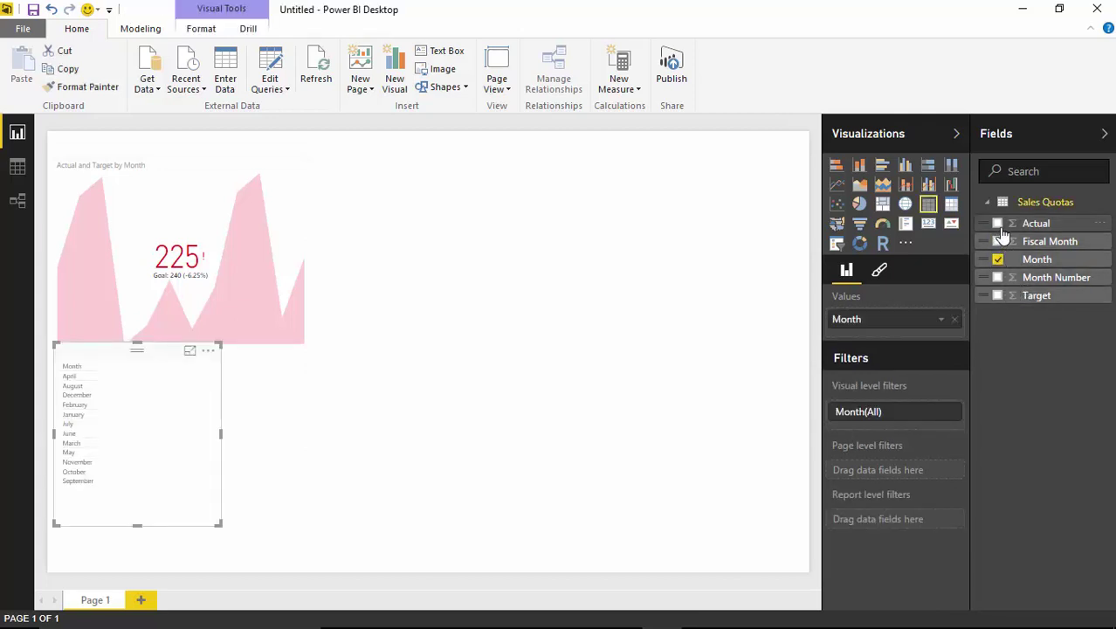
{"action": "left_click", "coordinate": [998, 223]}
{"action": "left_click", "coordinate": [998, 297]}
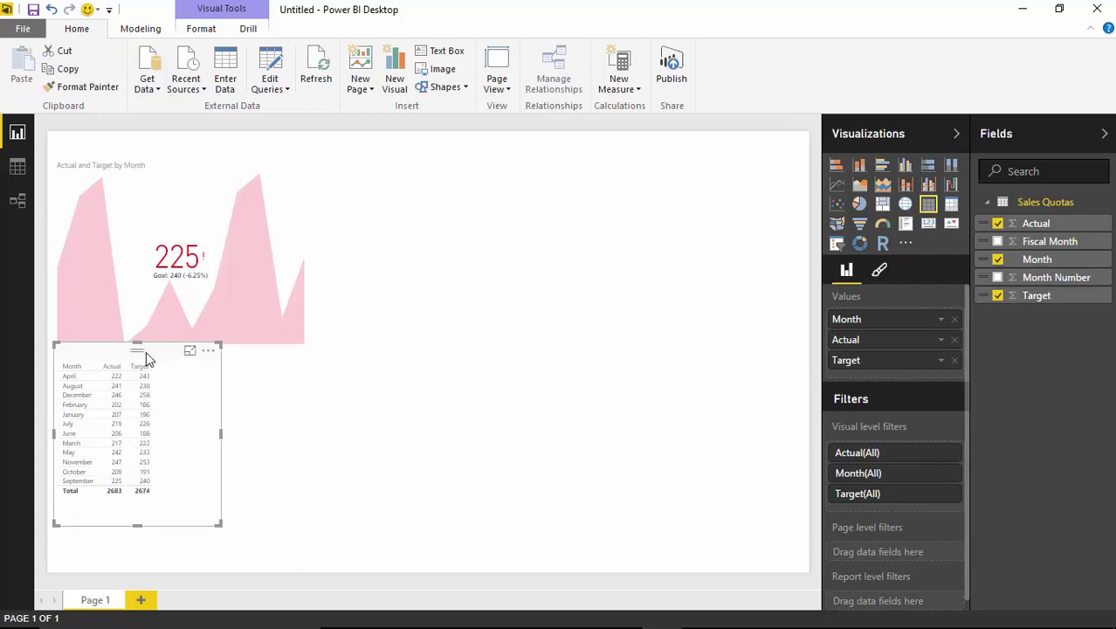
{"action": "left_click_drag", "start_coordinate": [149, 354], "coordinate": [748, 105]}
Set the table's text size to 11 pt and enlarge it so every month shows
{"action": "left_click", "coordinate": [878, 273]}
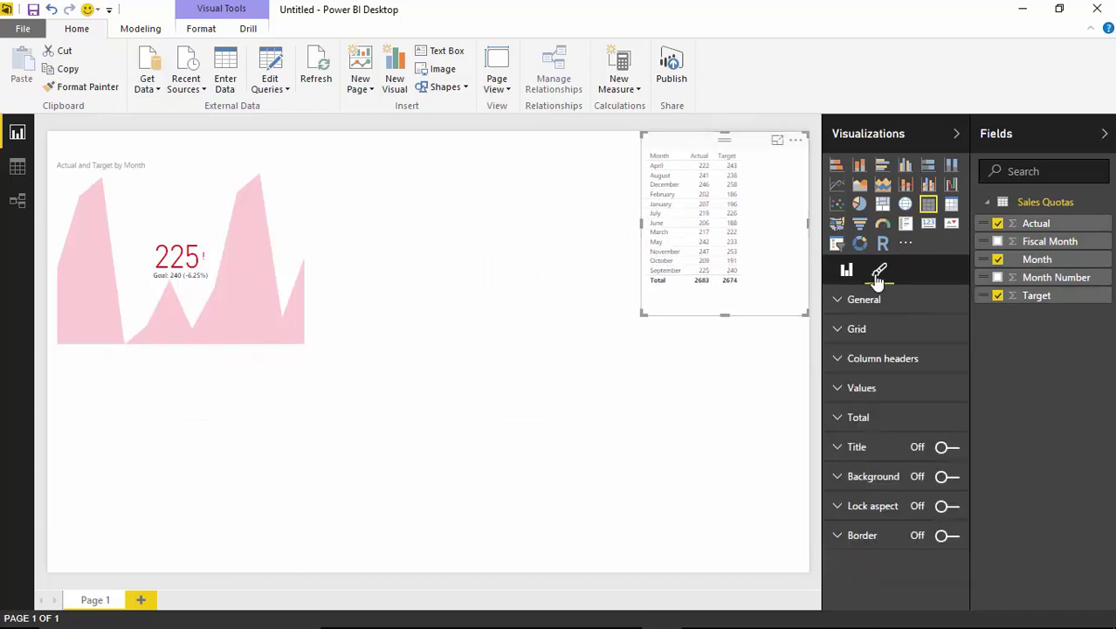
{"action": "left_click", "coordinate": [839, 300]}
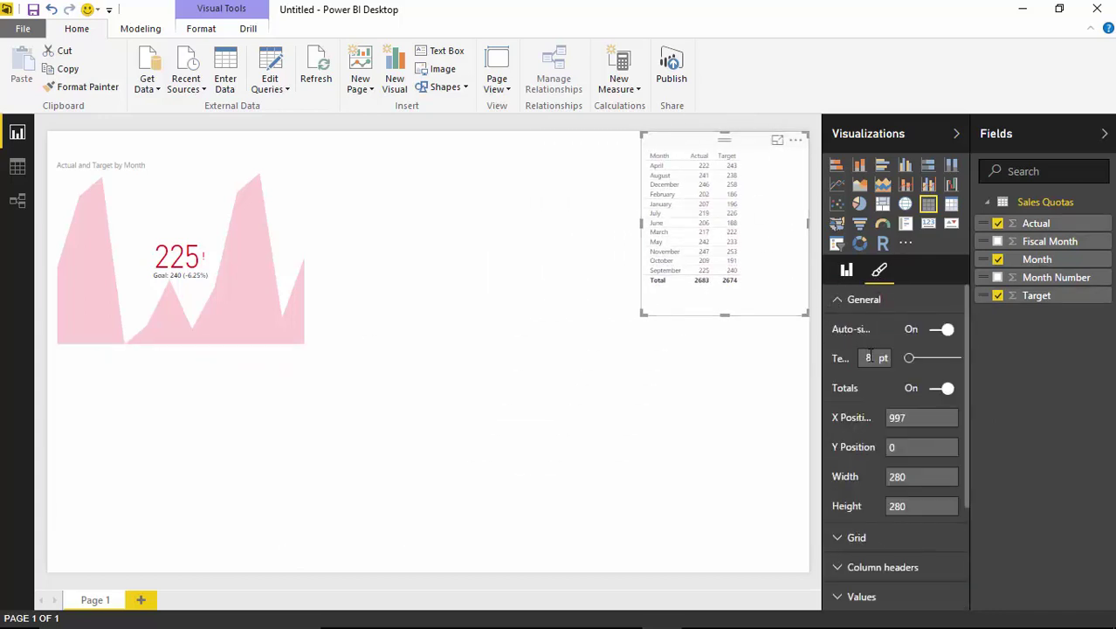
{"action": "left_click_drag", "start_coordinate": [907, 359], "coordinate": [912, 359]}
{"action": "left_click_drag", "start_coordinate": [640, 314], "coordinate": [610, 348]}
{"action": "left_click", "coordinate": [610, 349]}
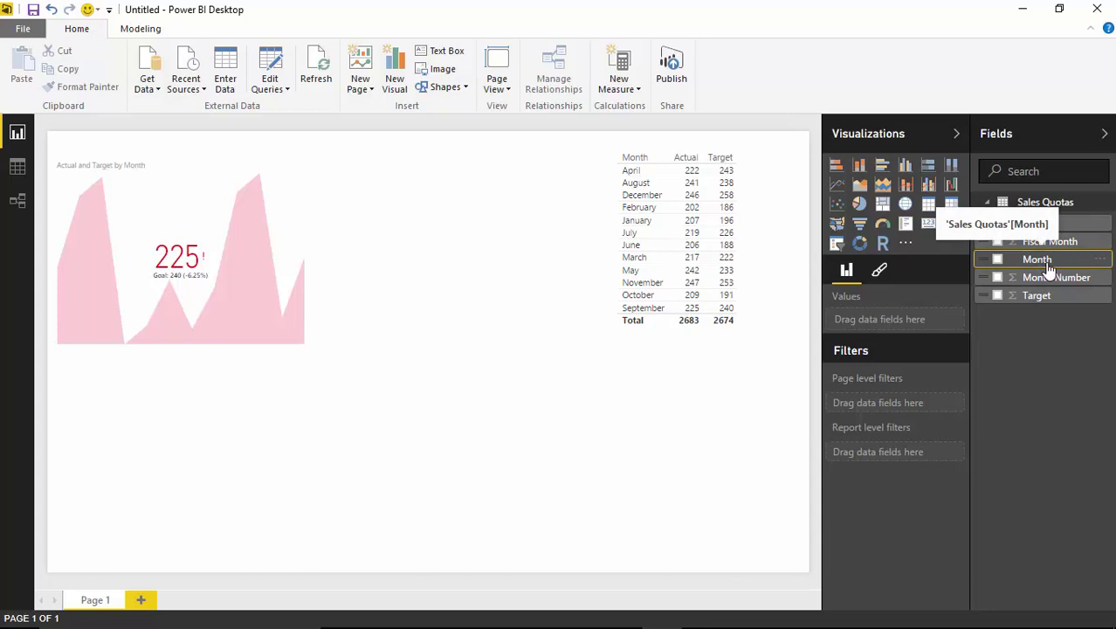
Sort the Month column by Month Number and narrow the Month table toward the right edge
{"action": "left_click", "coordinate": [142, 31]}
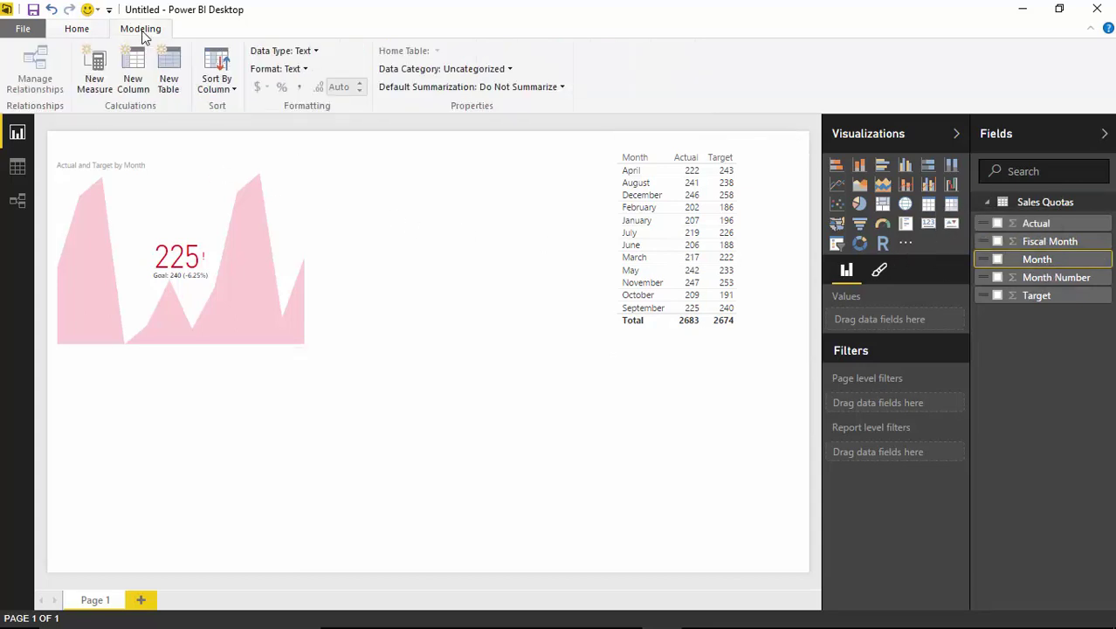
{"action": "left_click", "coordinate": [236, 95]}
{"action": "left_click", "coordinate": [234, 91]}
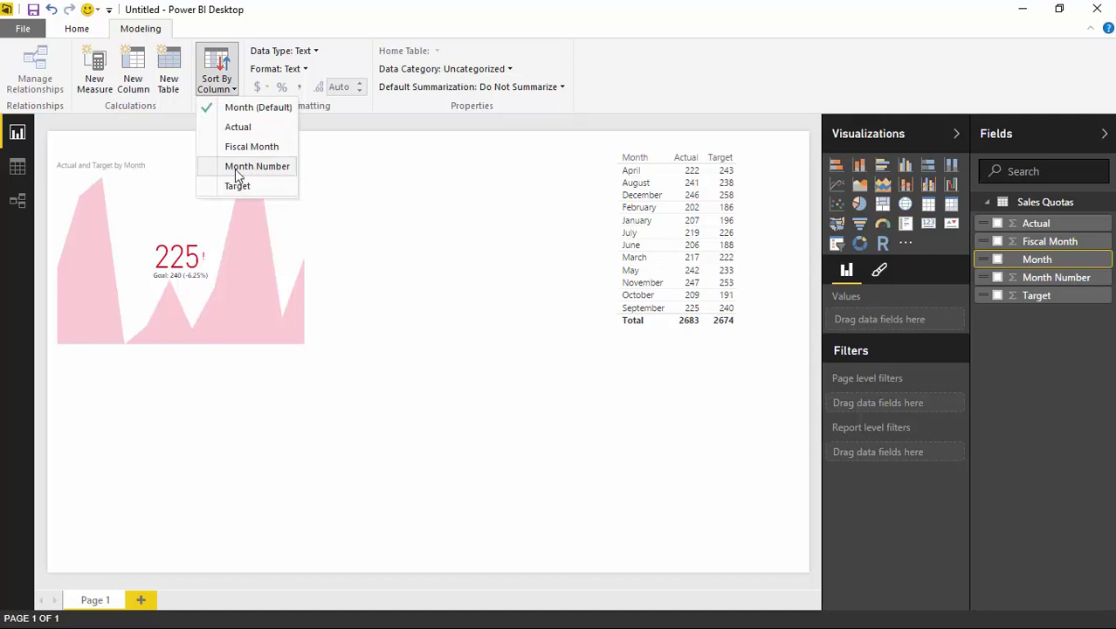
{"action": "left_click", "coordinate": [235, 167]}
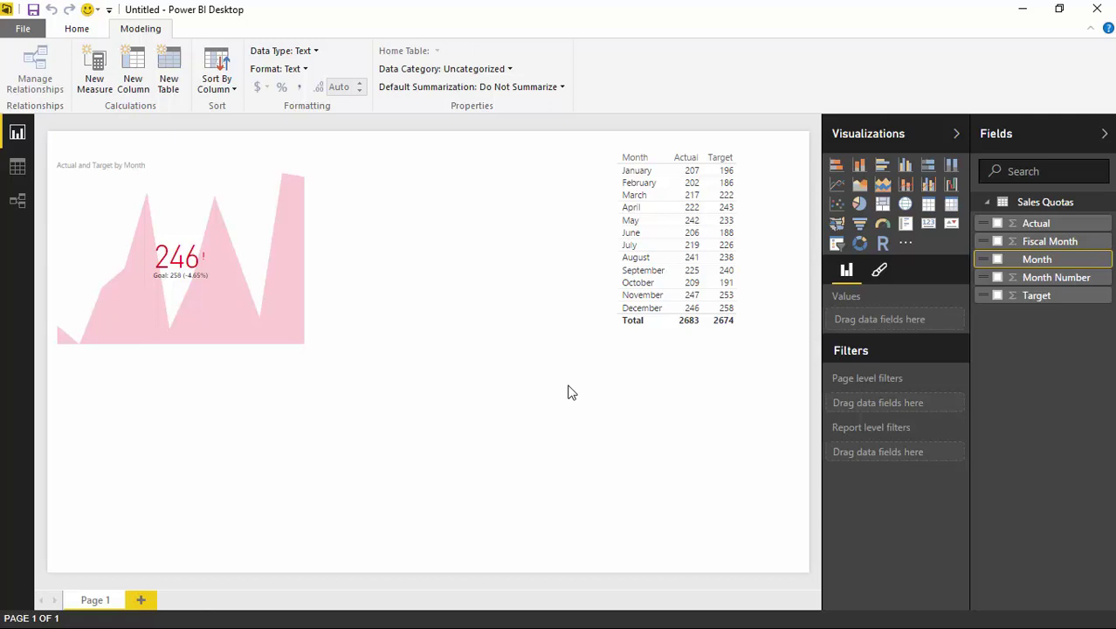
{"action": "left_click", "coordinate": [630, 147]}
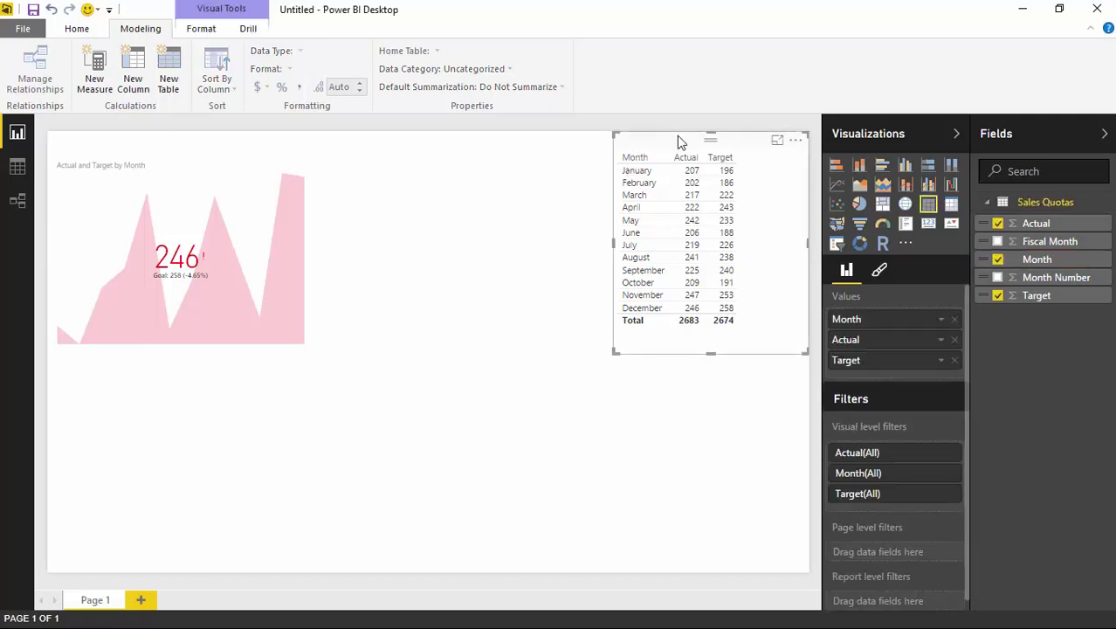
{"action": "left_click_drag", "start_coordinate": [614, 353], "coordinate": [675, 342]}
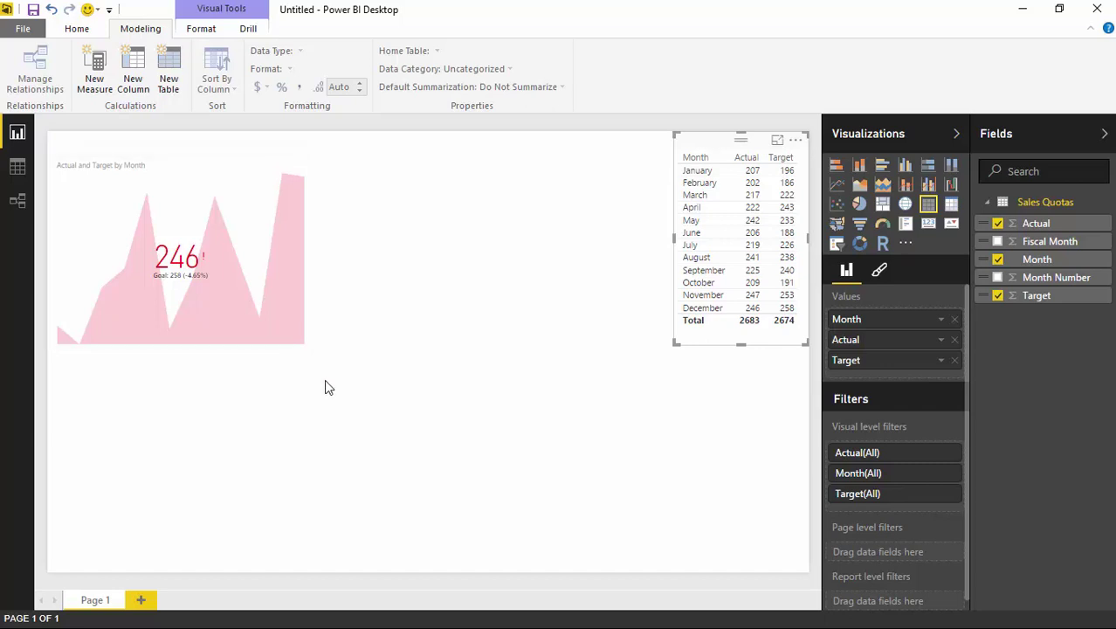
Import KPIStatusWithHistory.1.0.4.pbiviz from the Custom Visuals folder, accepting the risk warning
{"action": "left_click", "coordinate": [489, 429]}
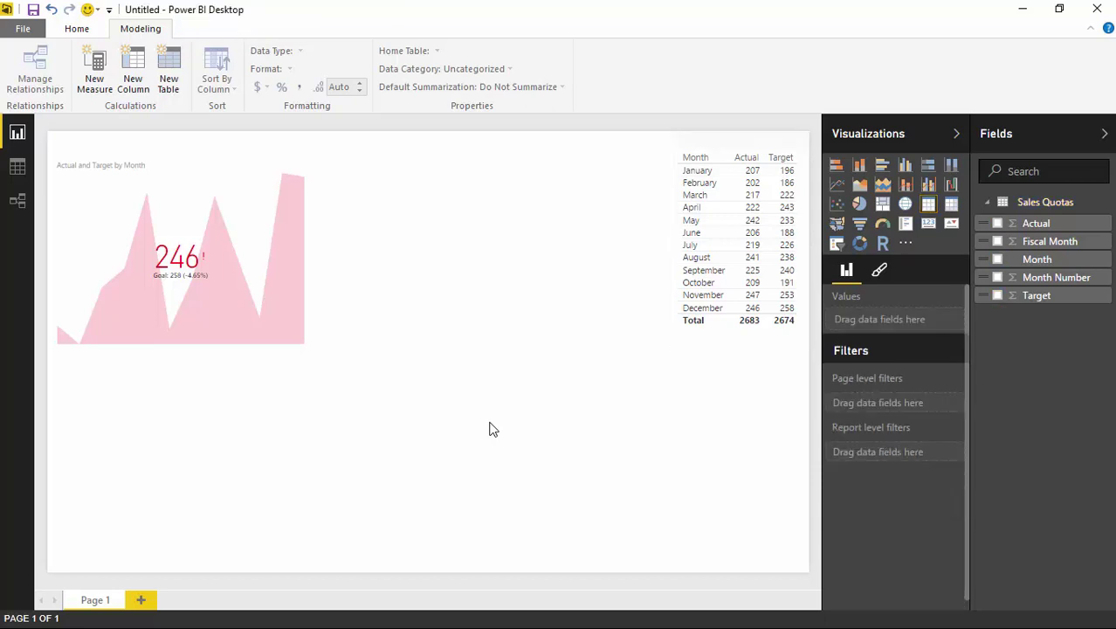
{"action": "left_click", "coordinate": [908, 244]}
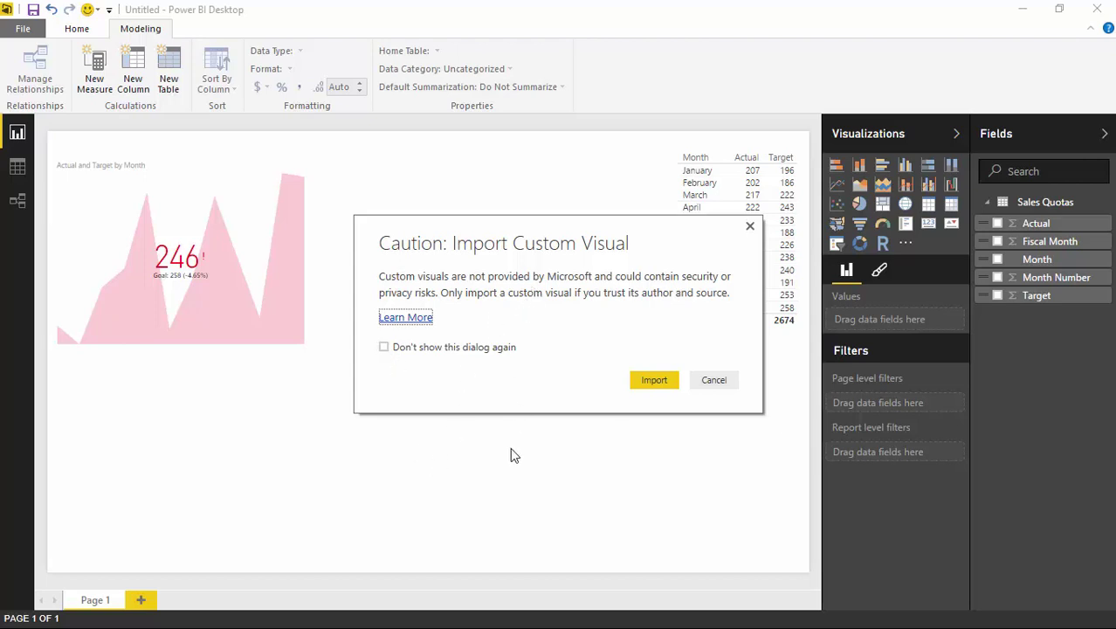
{"action": "left_click", "coordinate": [655, 381]}
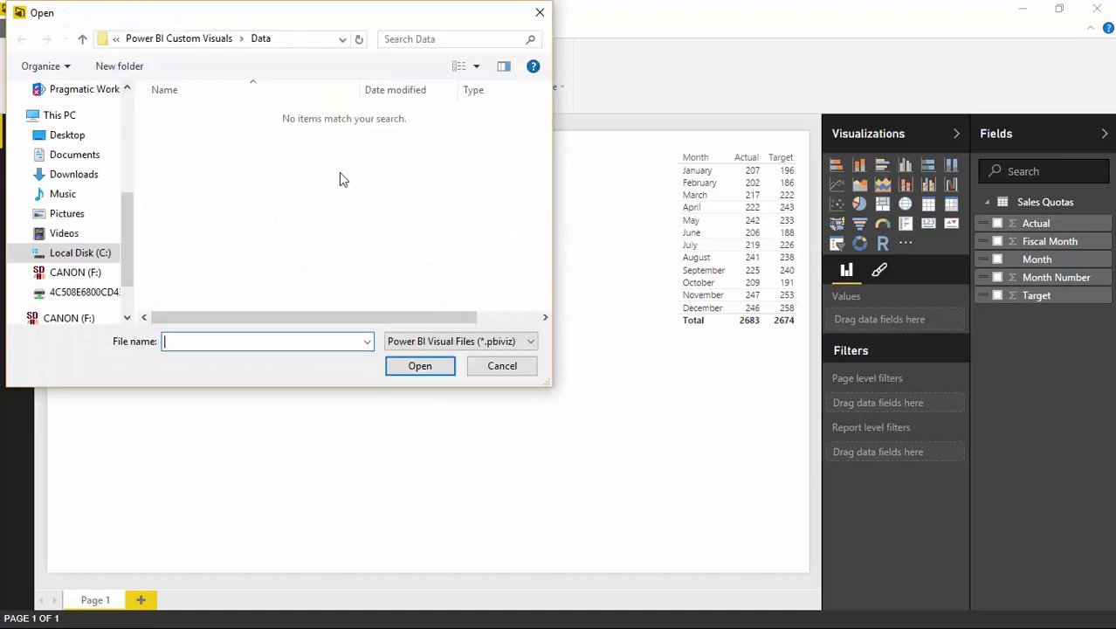
{"action": "left_click", "coordinate": [210, 39]}
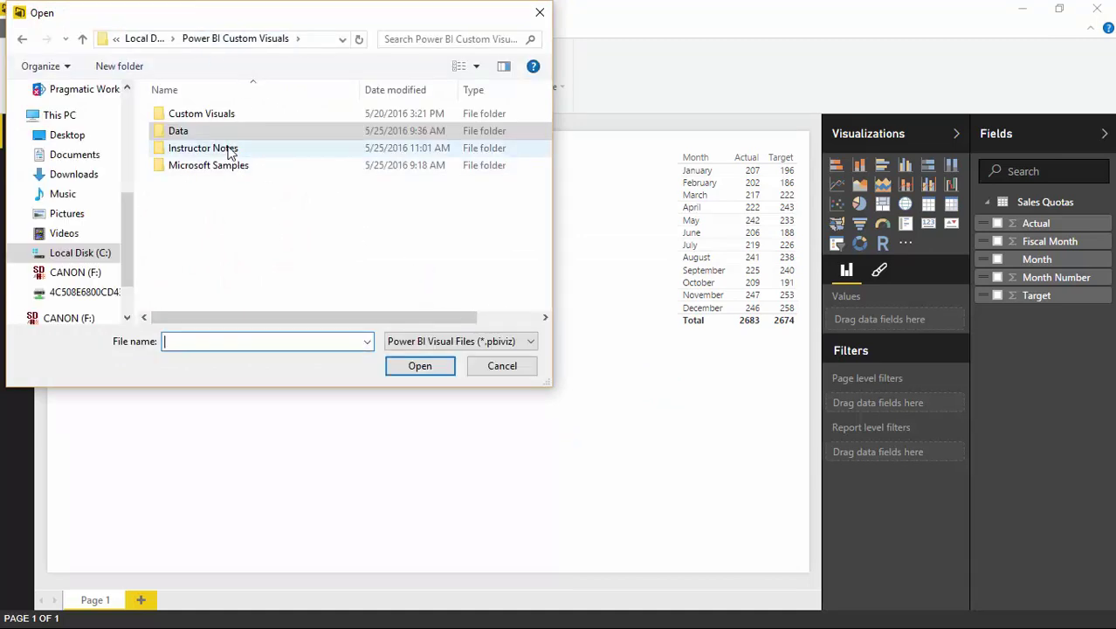
{"action": "double_click", "coordinate": [220, 120]}
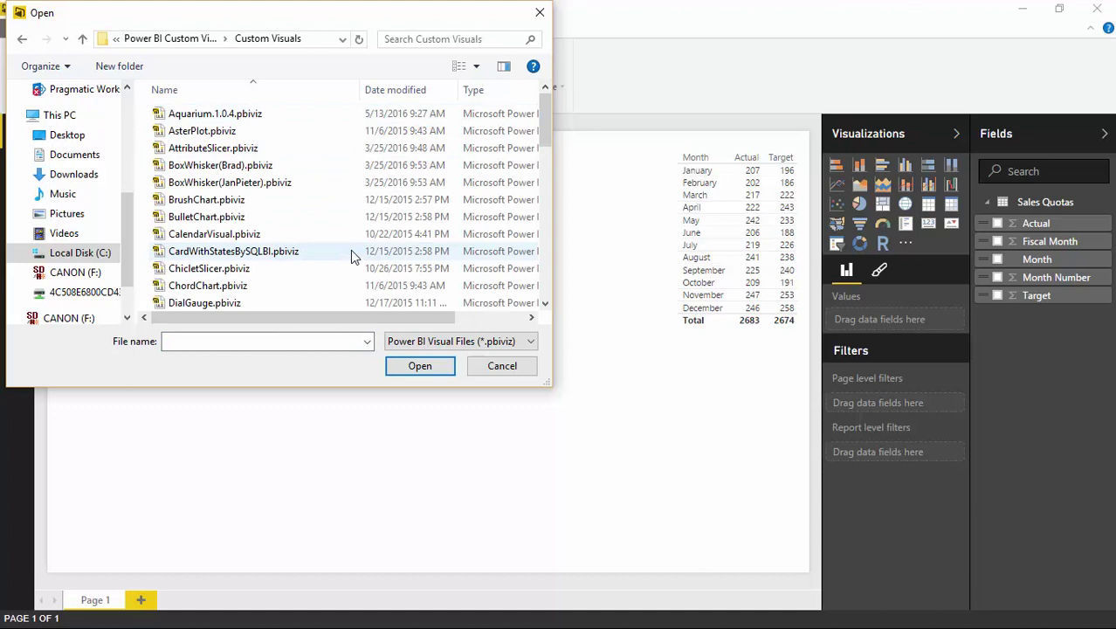
{"action": "key", "text": "k"}
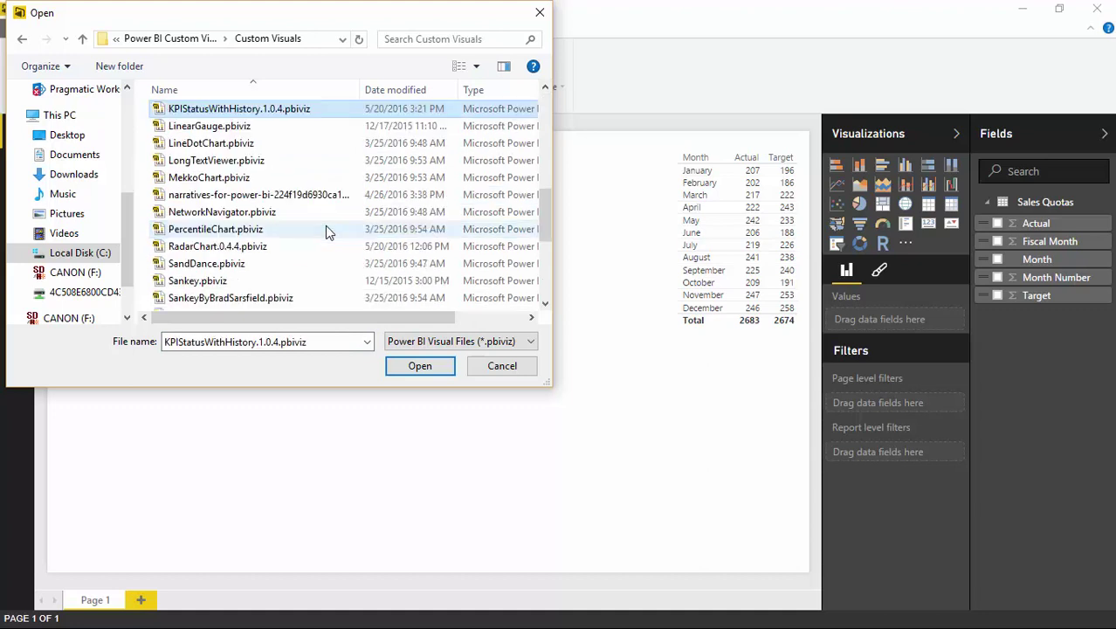
{"action": "double_click", "coordinate": [237, 112]}
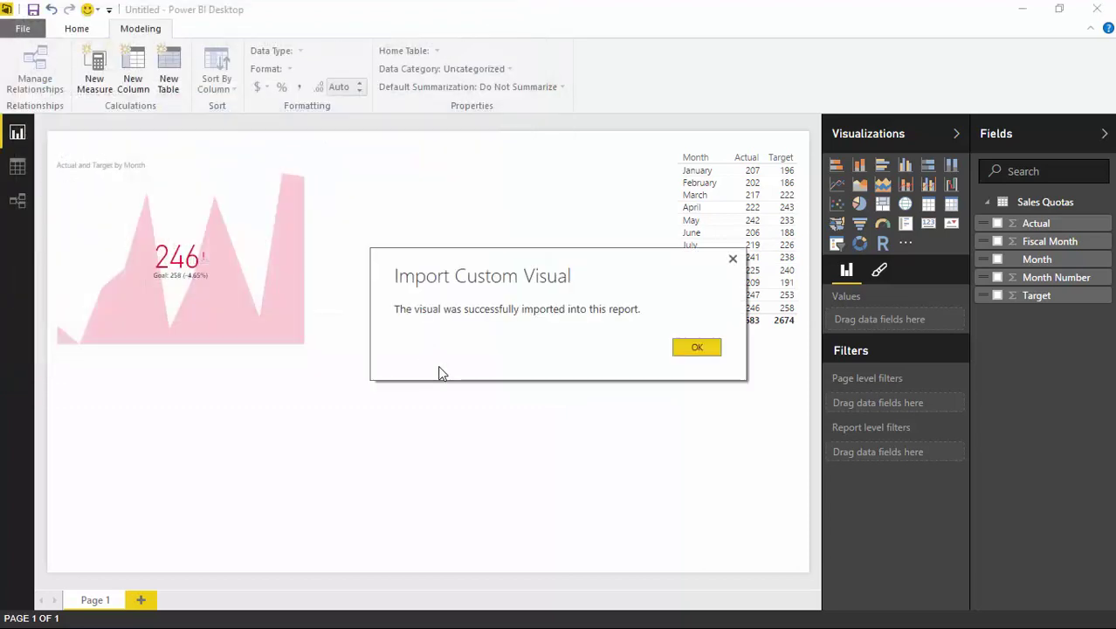
Add an empty KPI Indicator visual below the KPI chart and enlarge it
{"action": "left_click", "coordinate": [698, 346]}
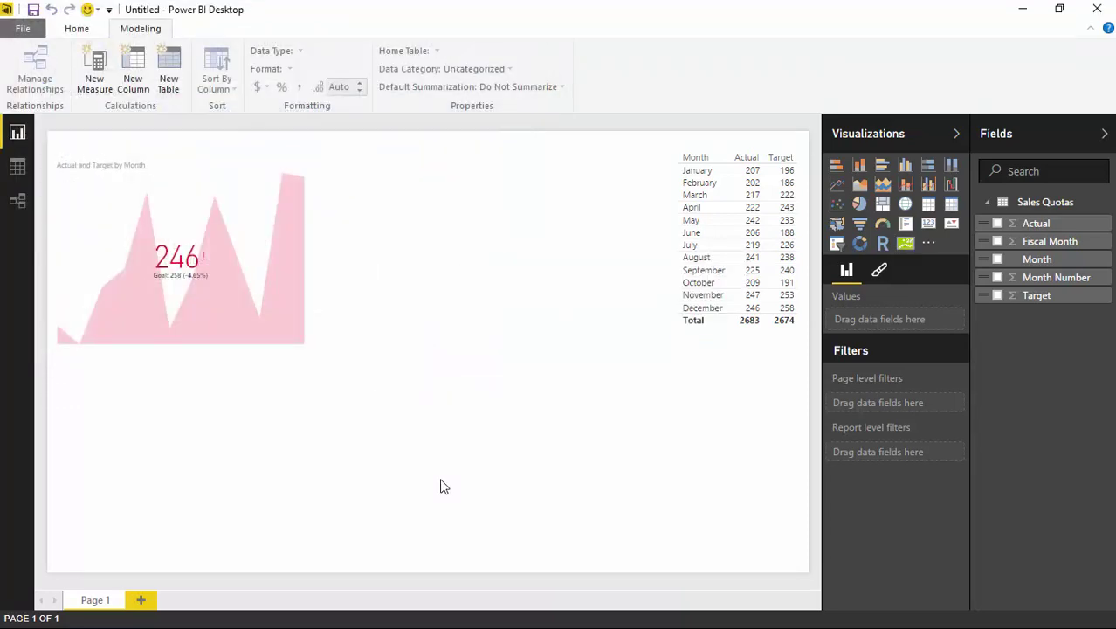
{"action": "left_click", "coordinate": [906, 246]}
{"action": "left_click_drag", "start_coordinate": [220, 524], "coordinate": [401, 568]}
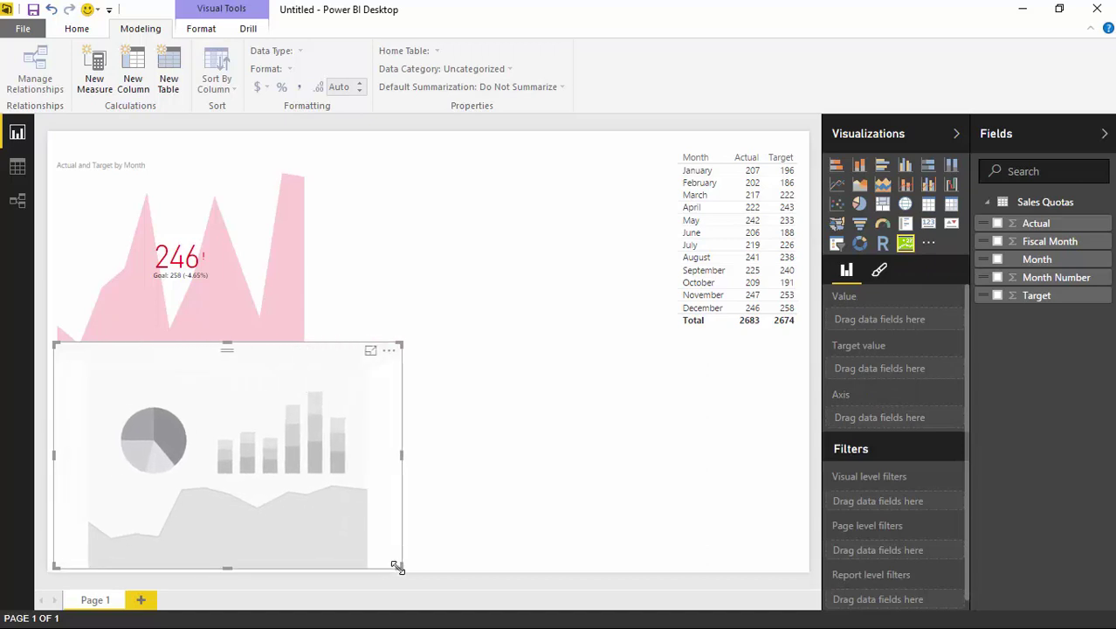
Widen the native KPI area chart to the right, then reselect the KPI Indicator
{"action": "left_click", "coordinate": [294, 270]}
{"action": "left_click_drag", "start_coordinate": [309, 350], "coordinate": [403, 344]}
{"action": "left_click", "coordinate": [336, 510]}
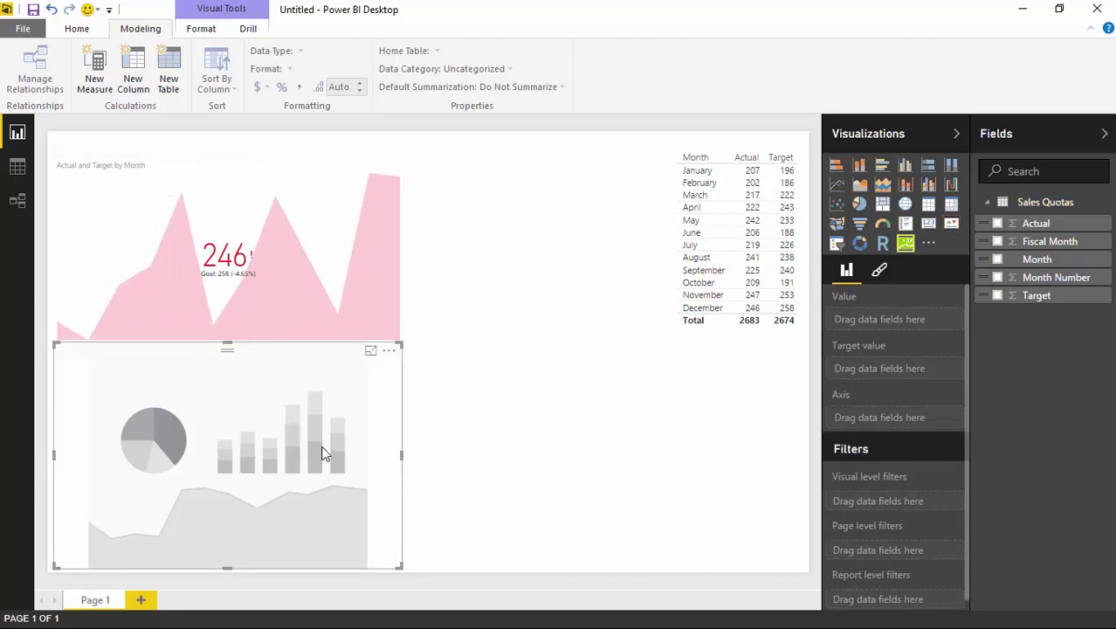
Assign Actual as Value, Month as Axis and Target as Target value in the KPI Indicator
{"action": "left_click", "coordinate": [997, 223]}
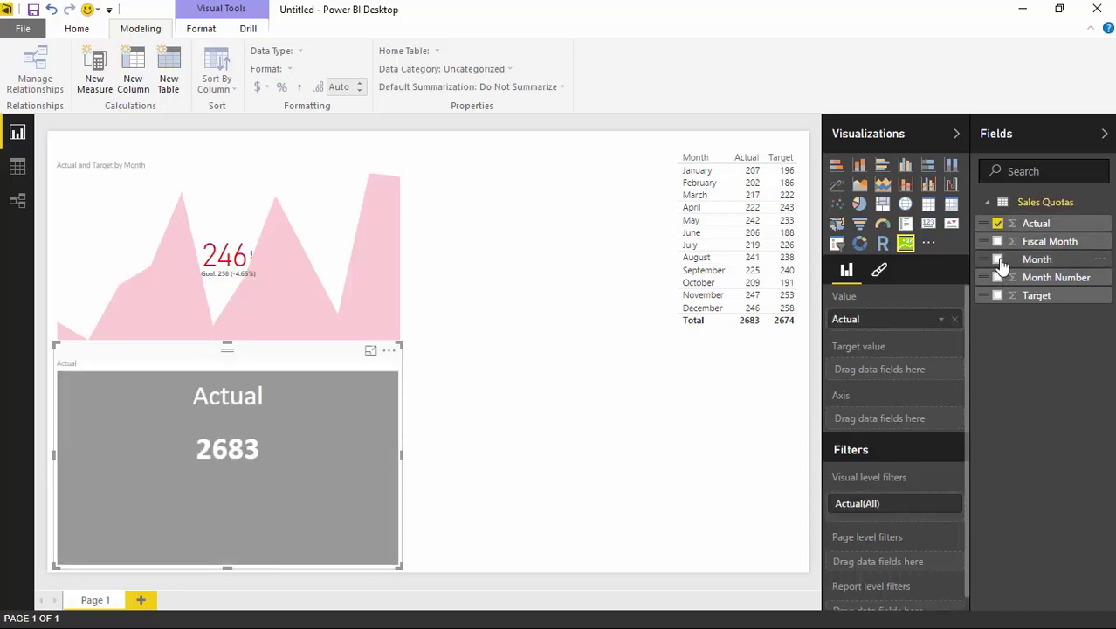
{"action": "left_click", "coordinate": [998, 258]}
{"action": "left_click", "coordinate": [998, 296]}
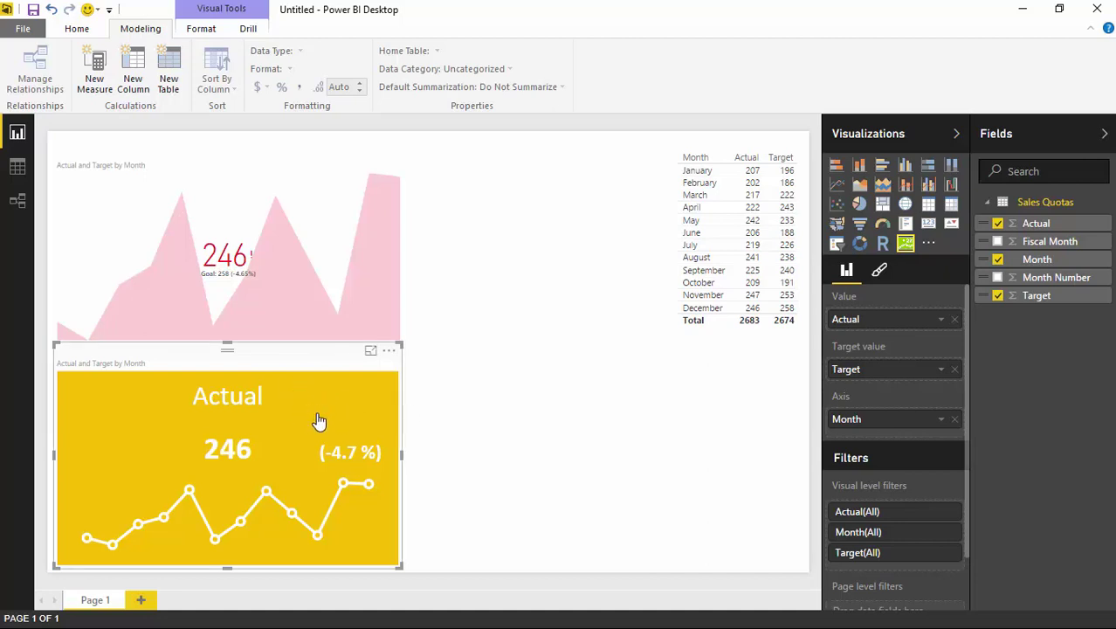
In the Format pane, toggle Border on and off, expand the KPI section and widen the pane
{"action": "left_click", "coordinate": [879, 273]}
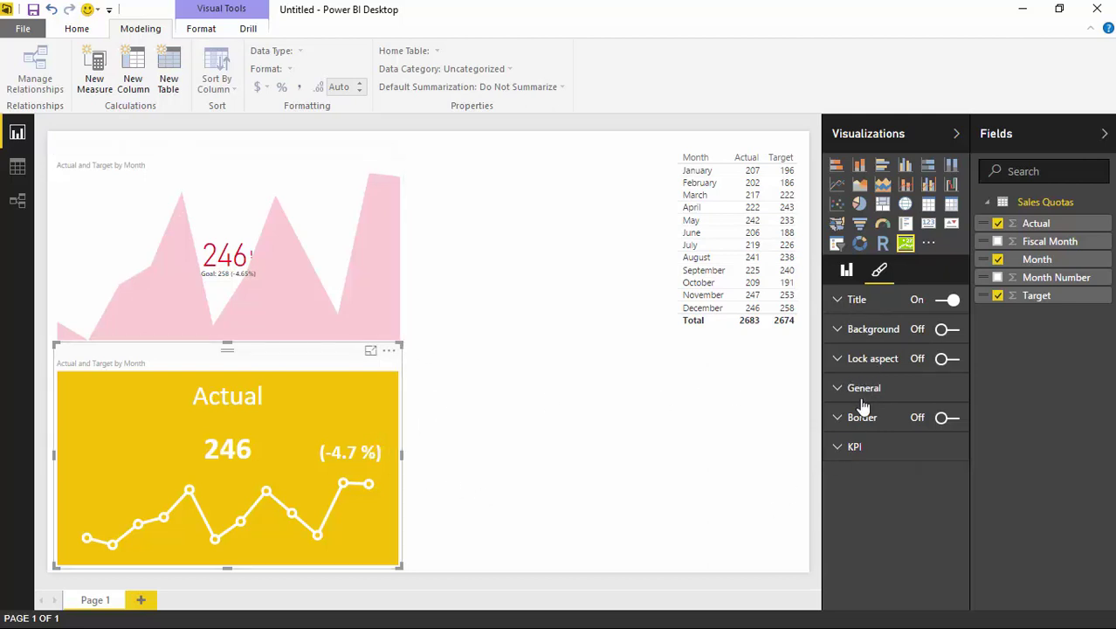
{"action": "left_click", "coordinate": [951, 418]}
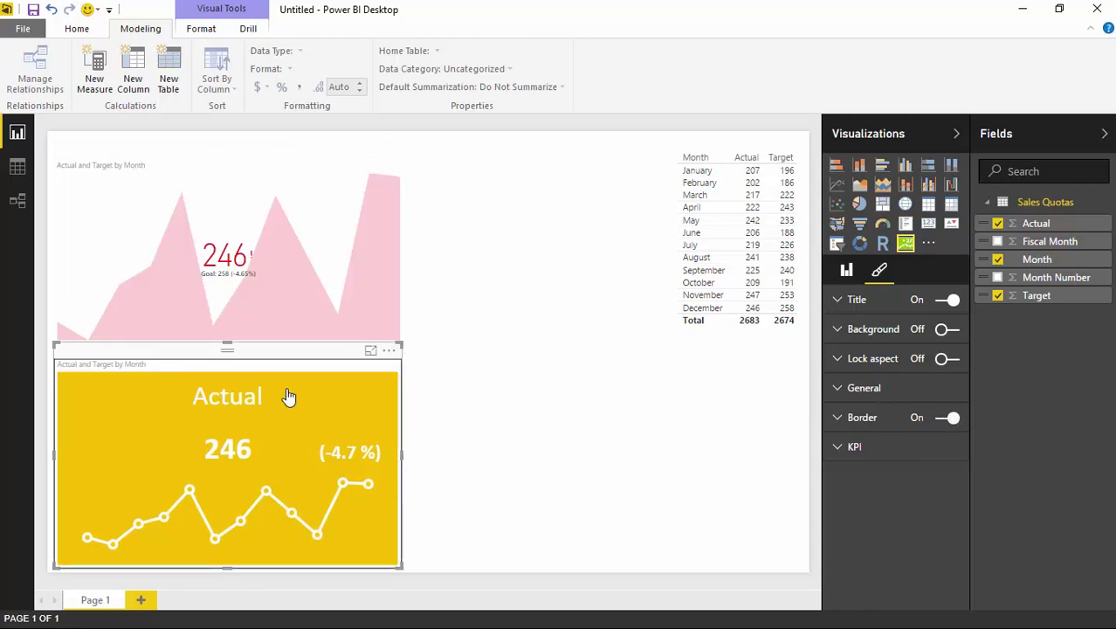
{"action": "left_click", "coordinate": [944, 418]}
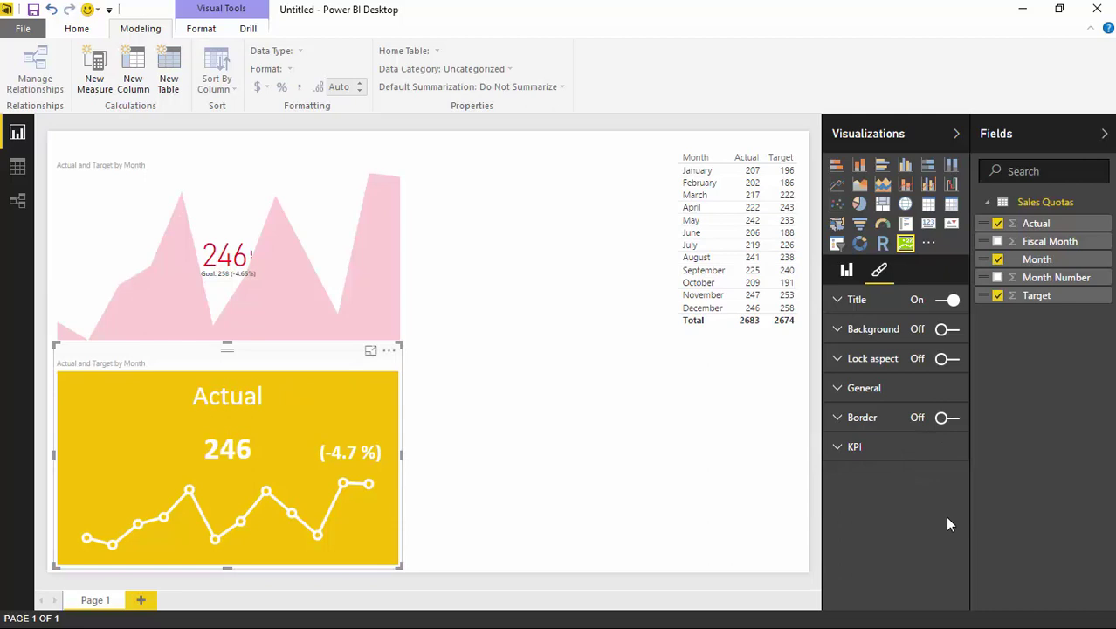
{"action": "left_click", "coordinate": [842, 448]}
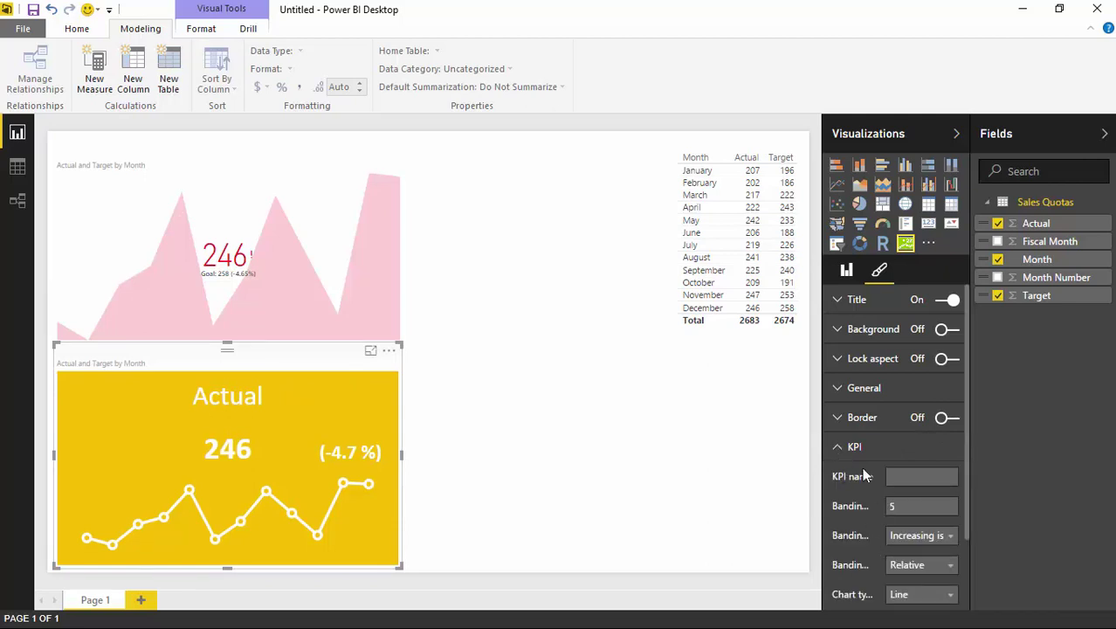
{"action": "scroll", "coordinate": [865, 475], "scroll_direction": "down", "scroll_amount": 3}
{"action": "left_click_drag", "start_coordinate": [823, 446], "coordinate": [695, 459]}
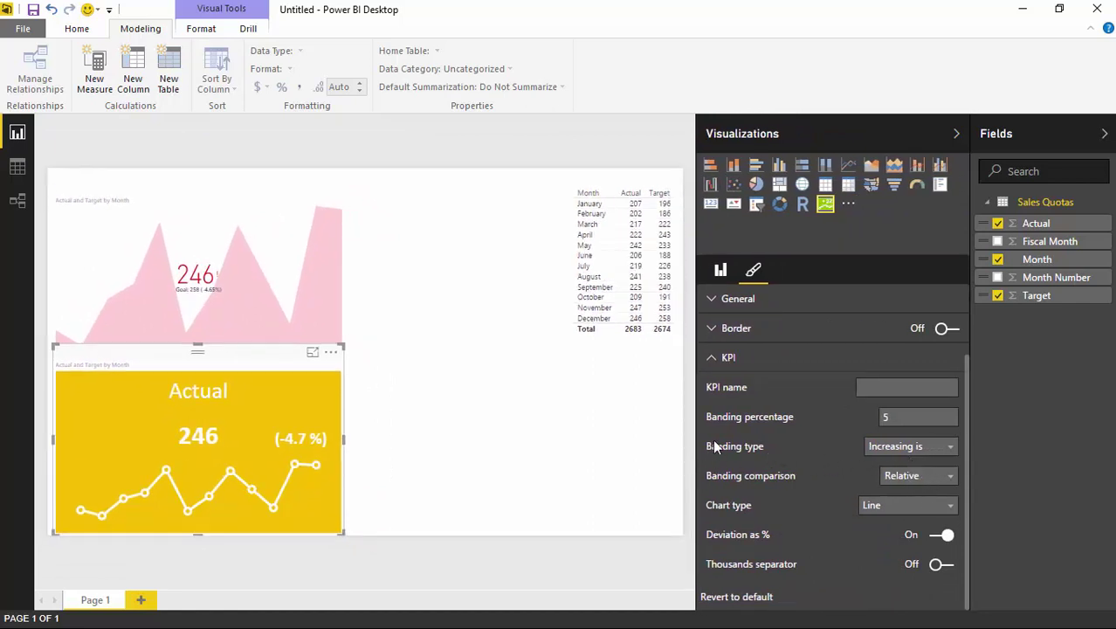
Title the KPI 'Actual vs Target' in the wider settings pane and review the Banding type choices
{"action": "left_click_drag", "start_coordinate": [696, 444], "coordinate": [629, 445]}
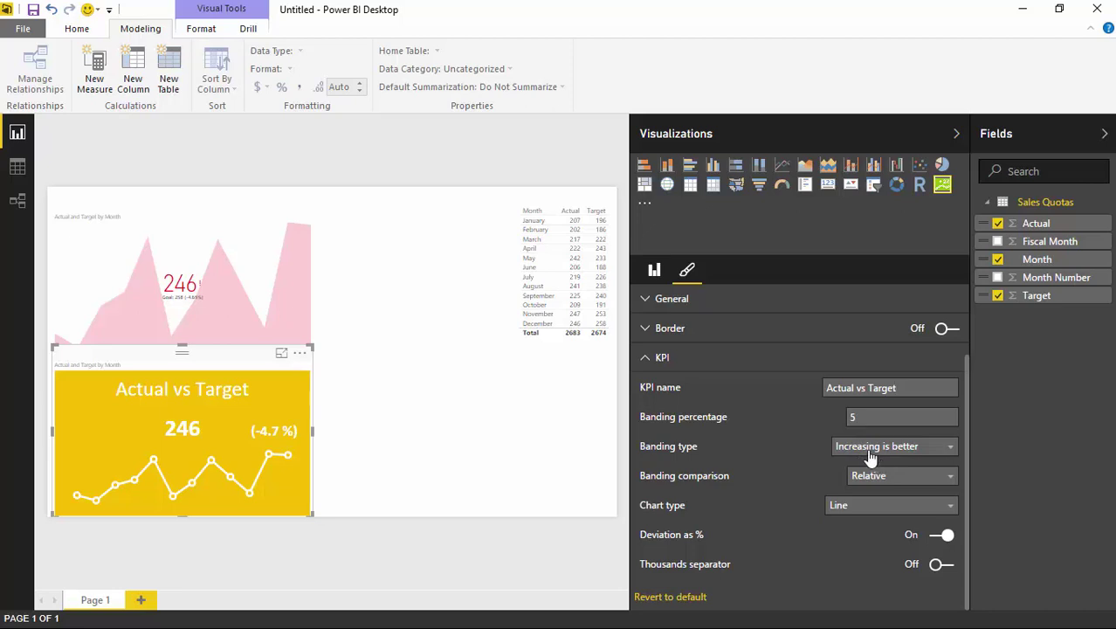
{"action": "left_click", "coordinate": [950, 454]}
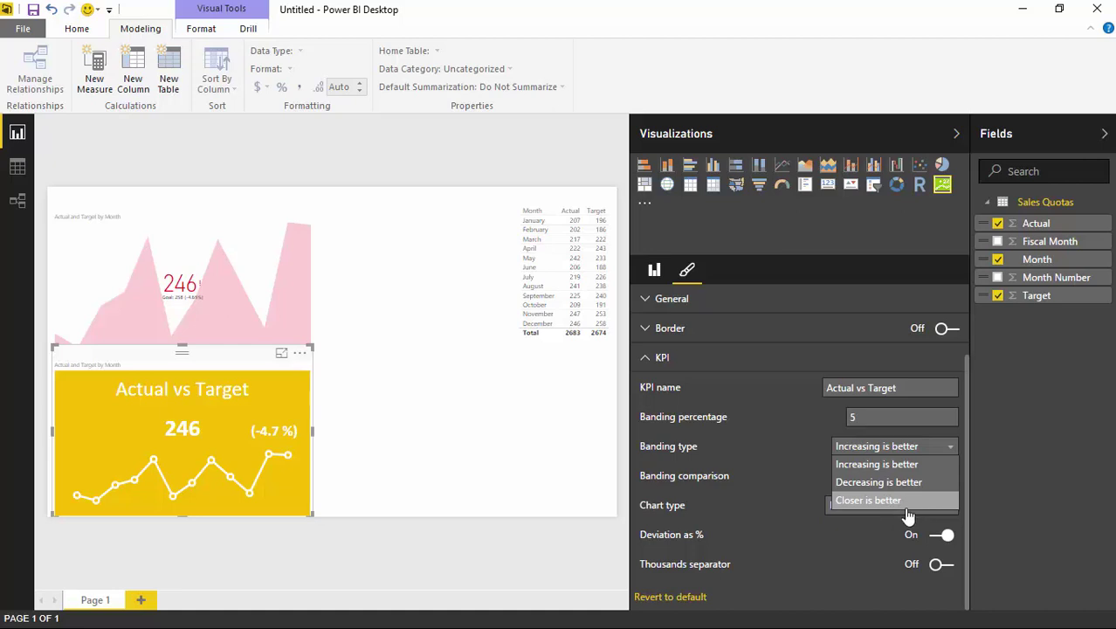
{"action": "left_click", "coordinate": [599, 487]}
Set the yellow KPI's Chart type to Bar so its monthly trend shows as bars, then widen the canvas
{"action": "left_click", "coordinate": [281, 453]}
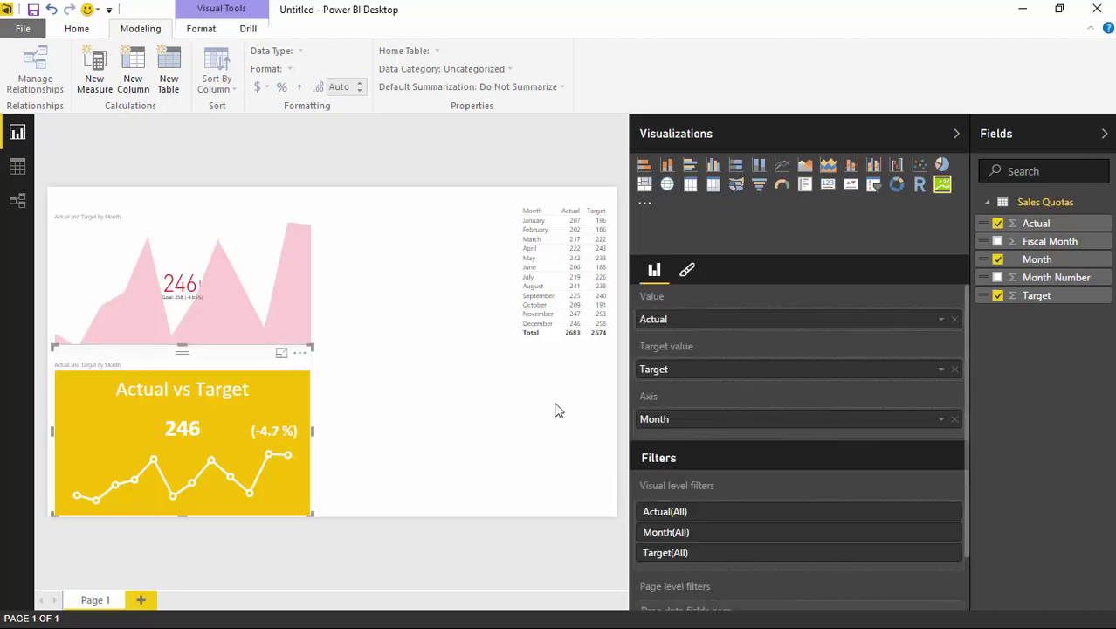
{"action": "left_click", "coordinate": [695, 274]}
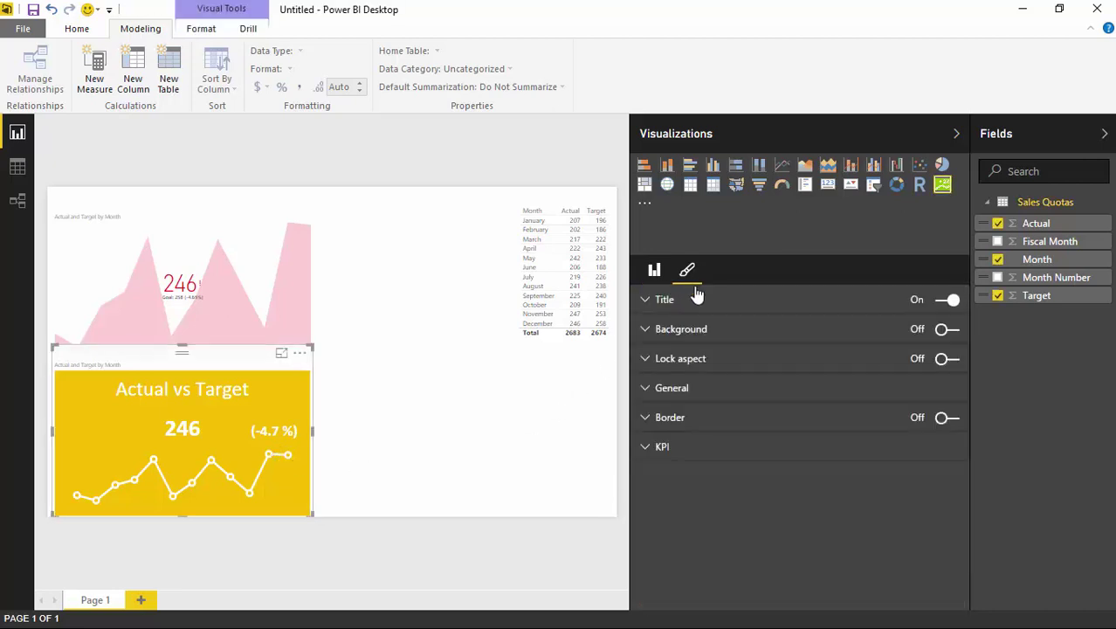
{"action": "left_click", "coordinate": [648, 448]}
{"action": "scroll", "coordinate": [708, 516], "scroll_direction": "down", "scroll_amount": 2}
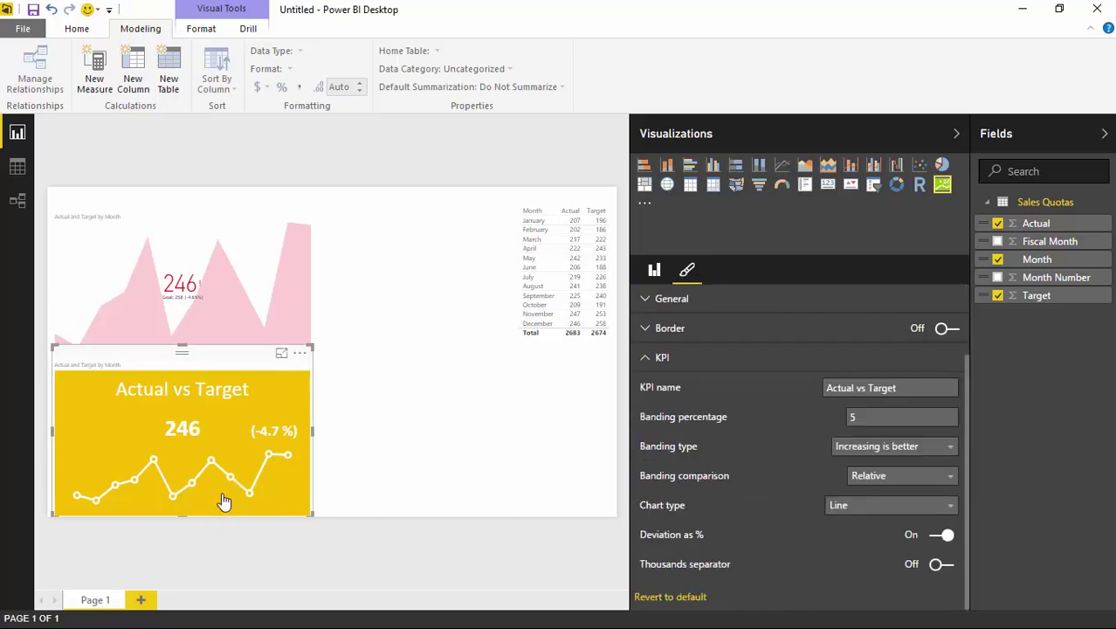
{"action": "left_click", "coordinate": [876, 511]}
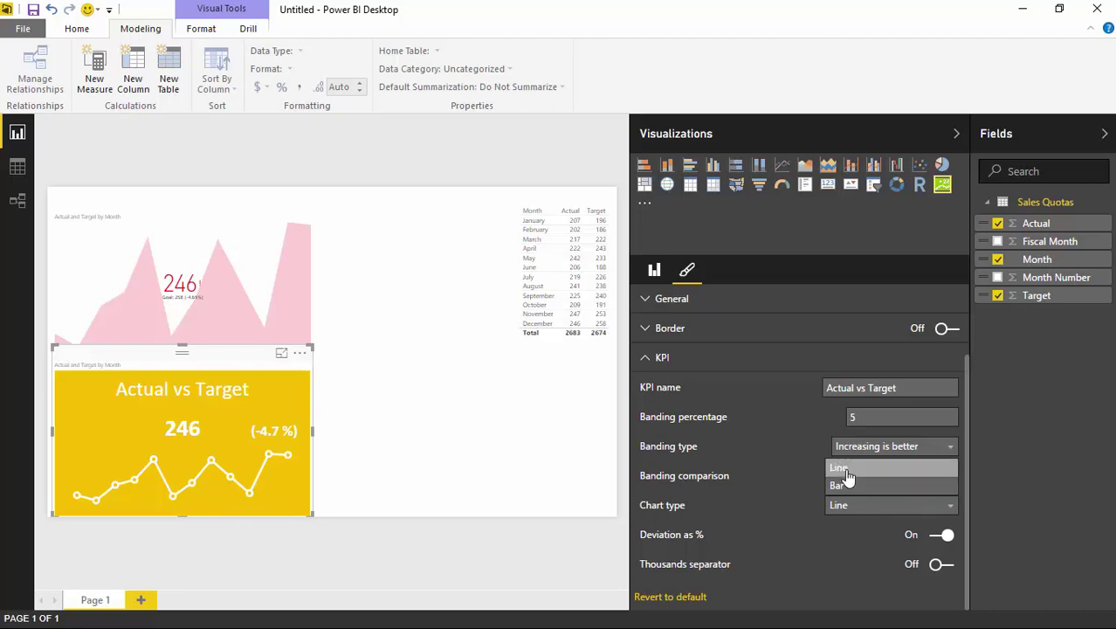
{"action": "left_click", "coordinate": [840, 485]}
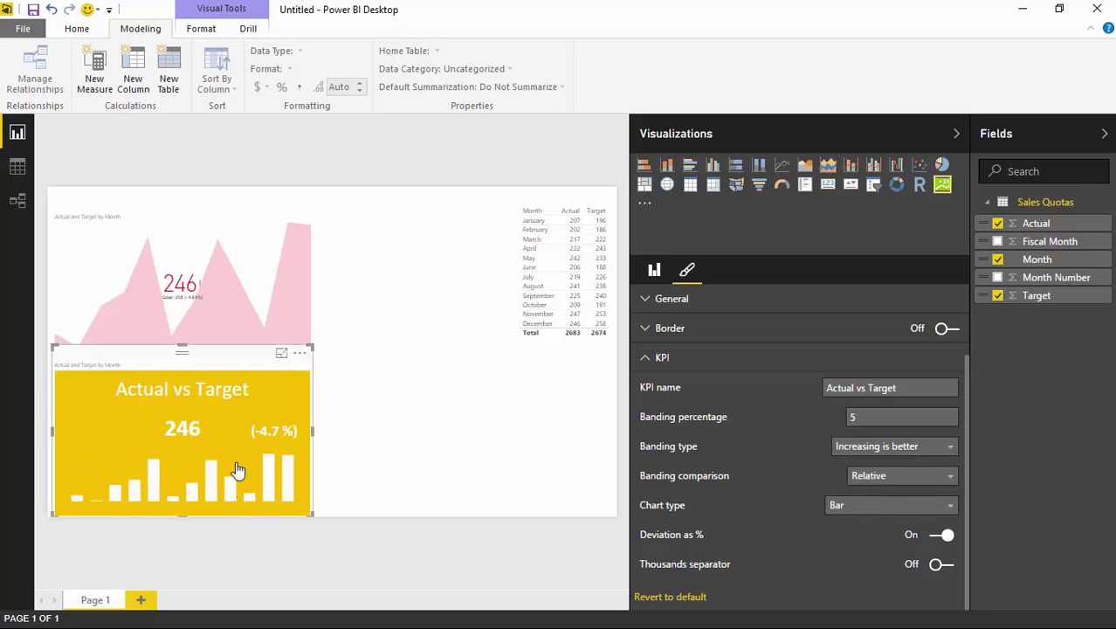
{"action": "left_click_drag", "start_coordinate": [631, 410], "coordinate": [758, 411]}
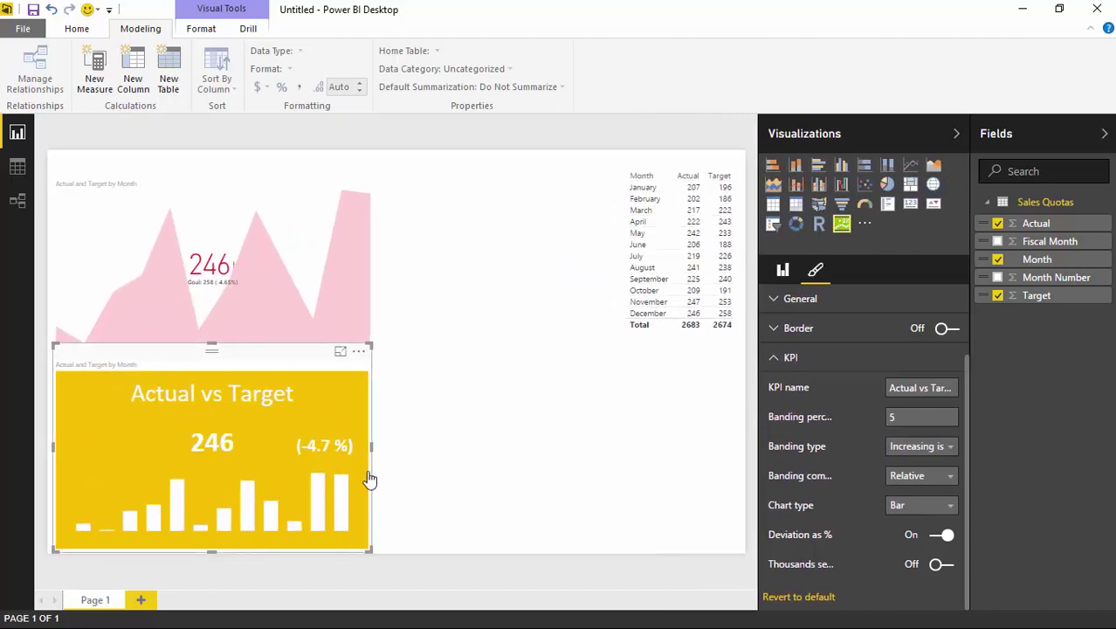
{"action": "left_click_drag", "start_coordinate": [758, 434], "coordinate": [784, 437]}
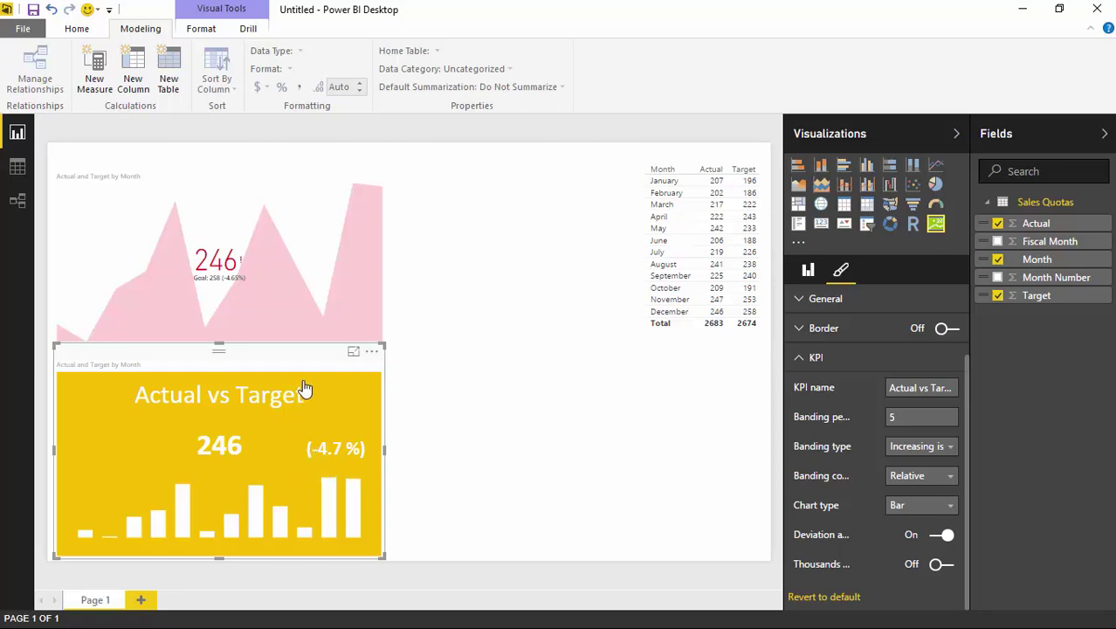
{"action": "left_click", "coordinate": [445, 498]}
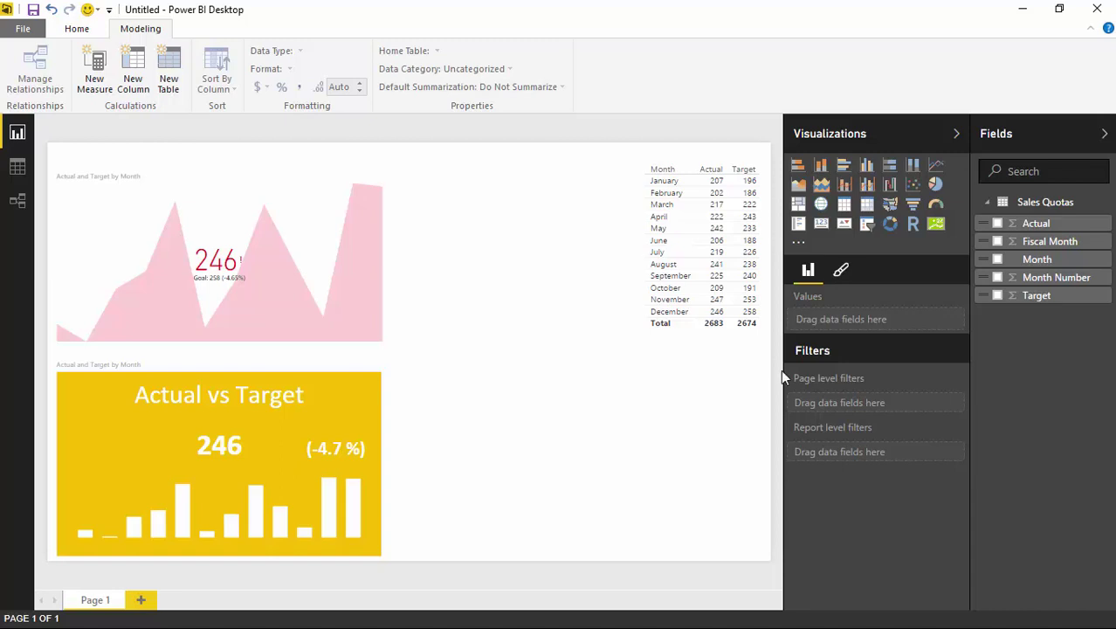
Add a KPI Indicator visual in the lower right, driven by Actual as value and Month as axis
{"action": "left_click", "coordinate": [936, 224]}
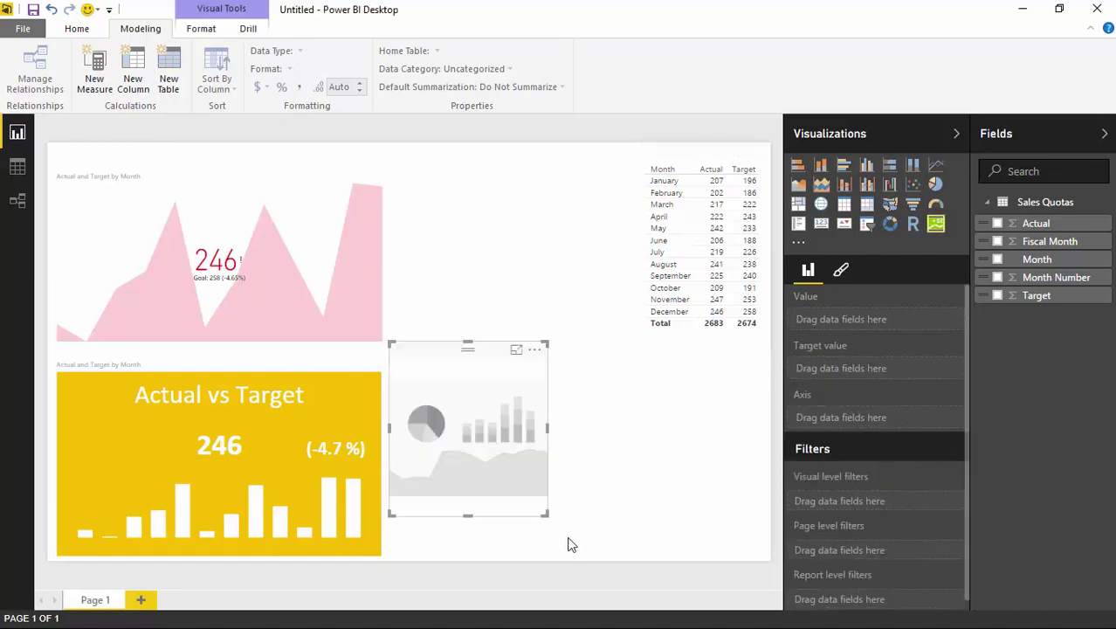
{"action": "left_click_drag", "start_coordinate": [547, 514], "coordinate": [767, 556]}
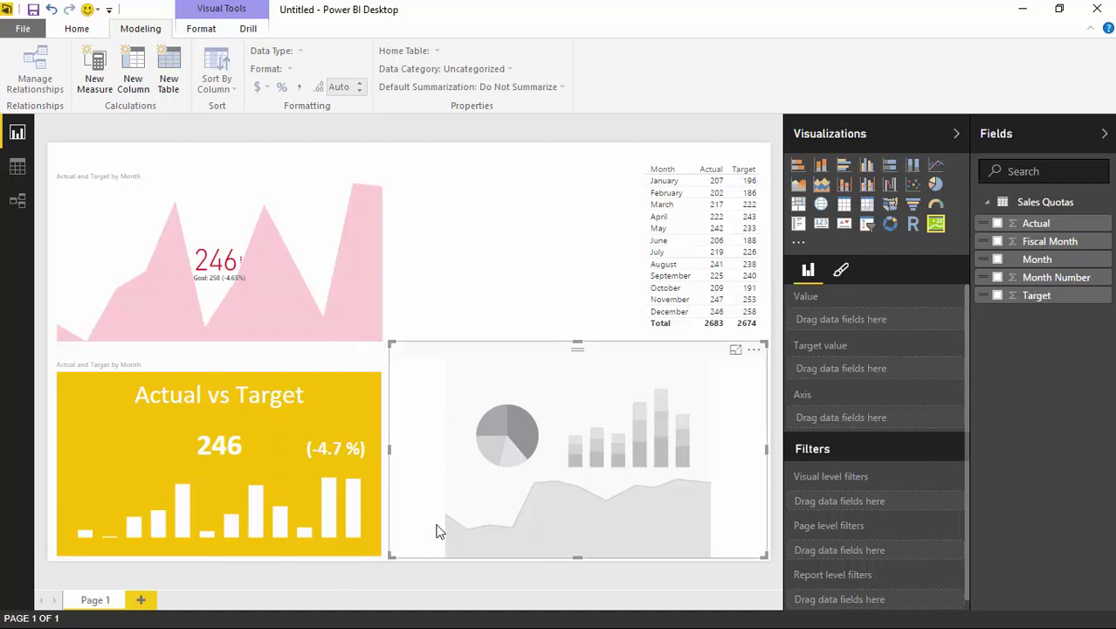
{"action": "left_click", "coordinate": [998, 224]}
{"action": "left_click", "coordinate": [997, 260]}
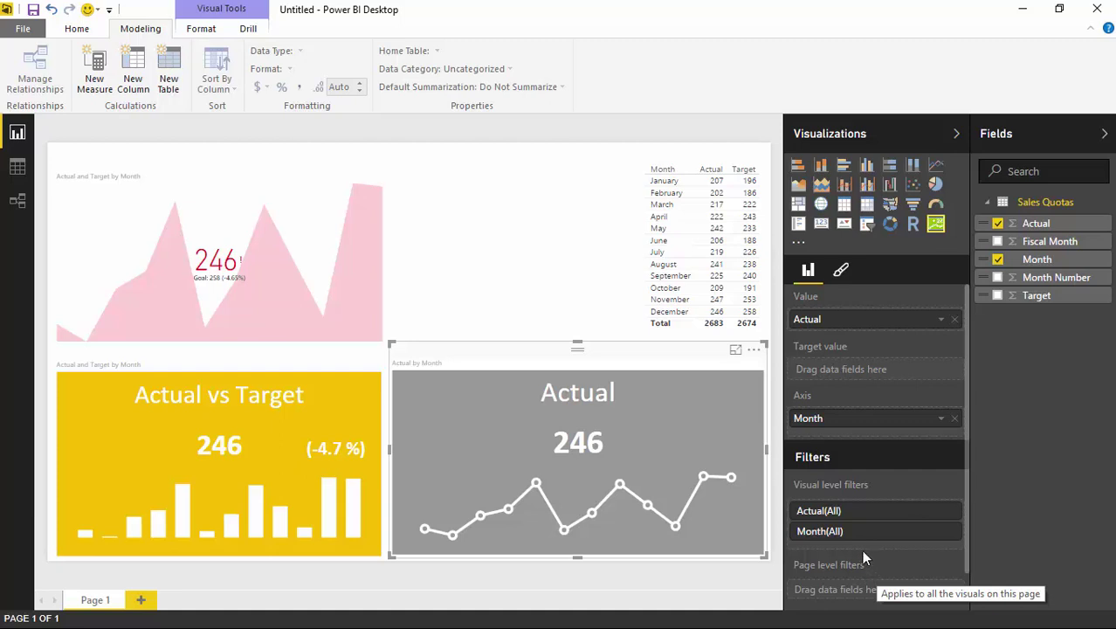
{"action": "left_click", "coordinate": [841, 270]}
{"action": "left_click", "coordinate": [803, 456]}
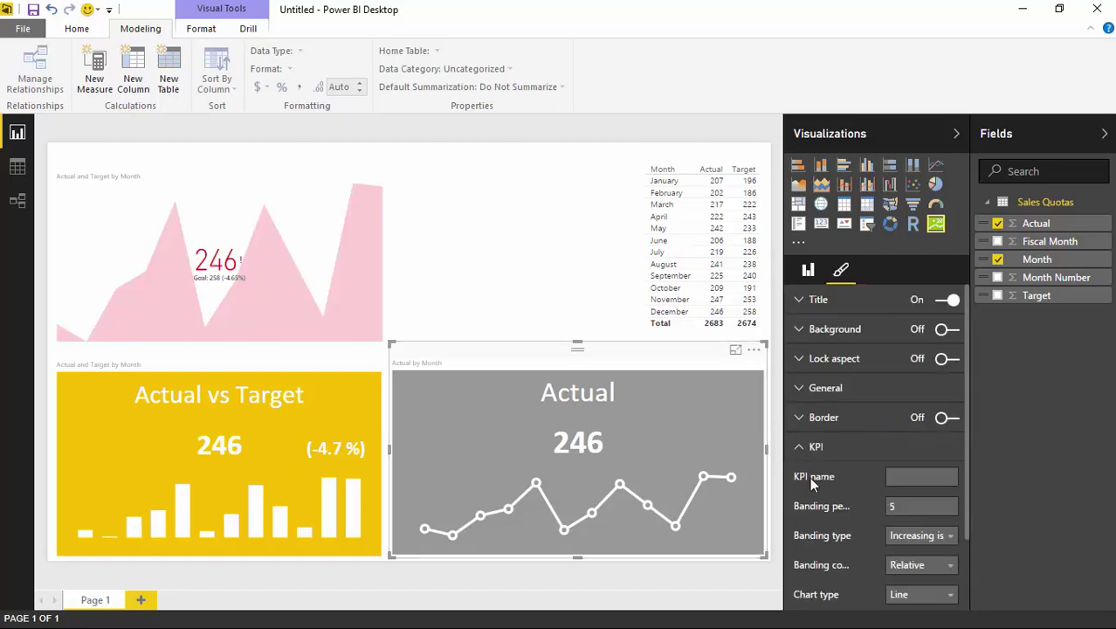
{"action": "scroll", "coordinate": [859, 511], "scroll_direction": "down", "scroll_amount": 1}
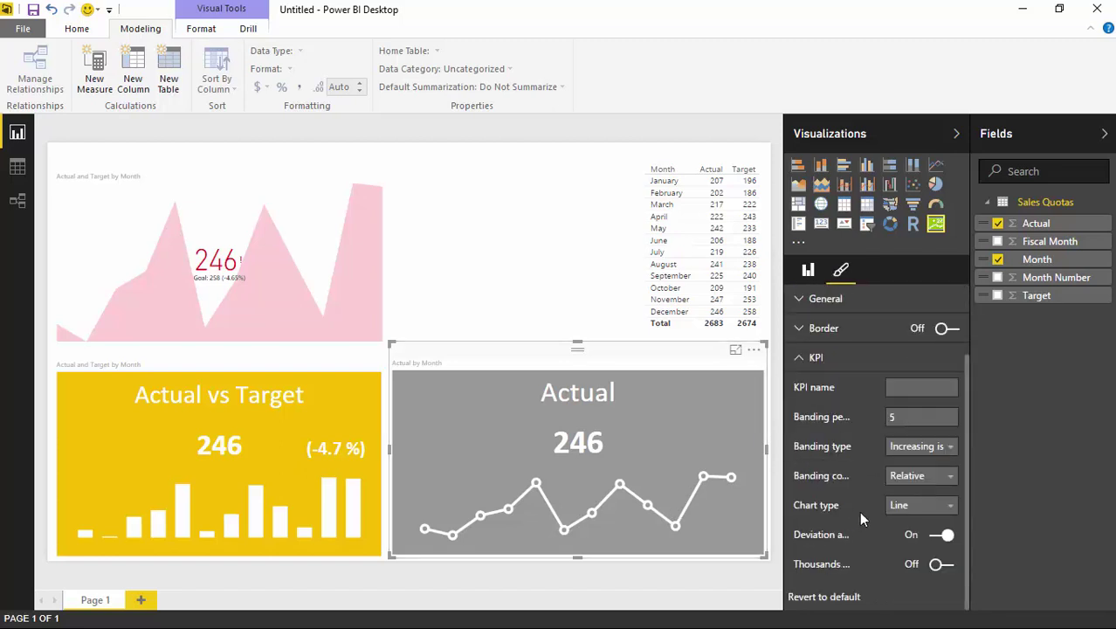
{"action": "left_click", "coordinate": [932, 511]}
{"action": "left_click", "coordinate": [899, 487]}
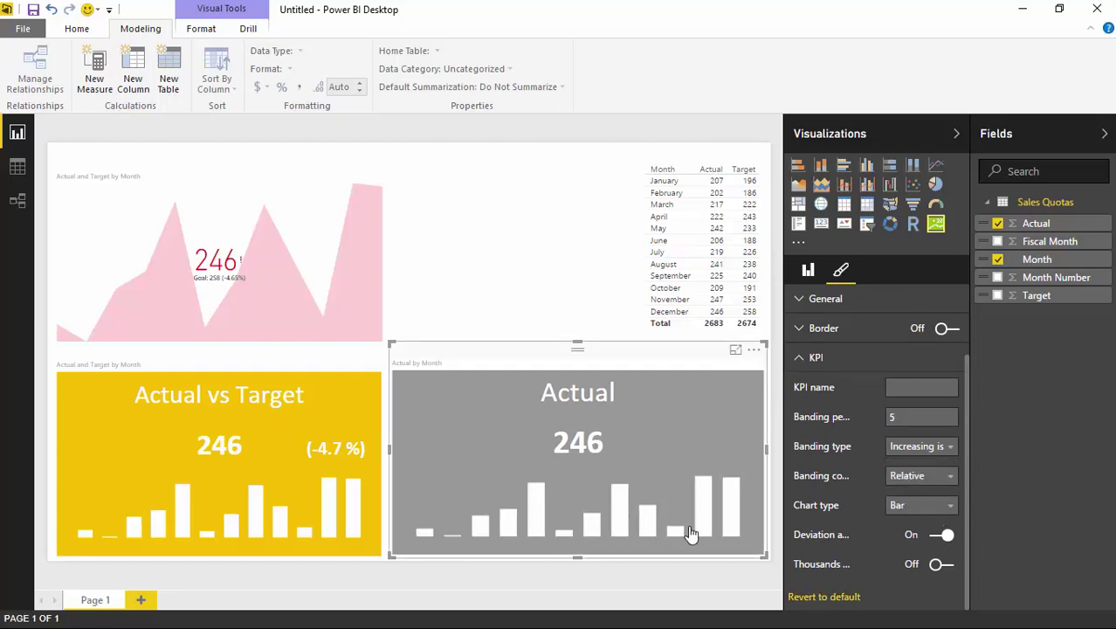
{"action": "left_click", "coordinate": [909, 506]}
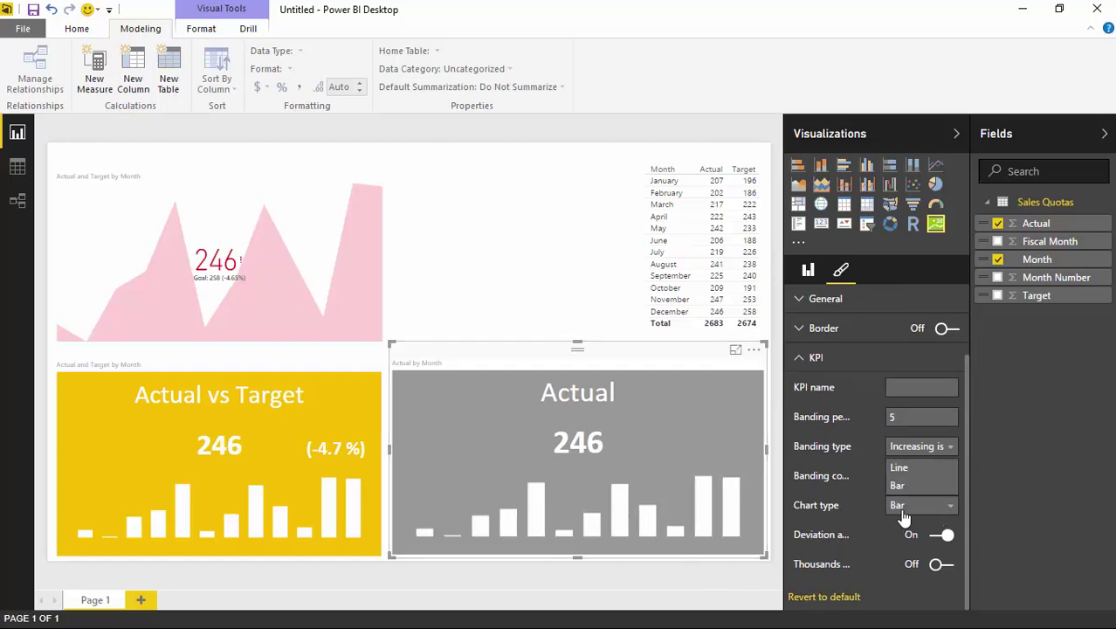
{"action": "left_click", "coordinate": [900, 465]}
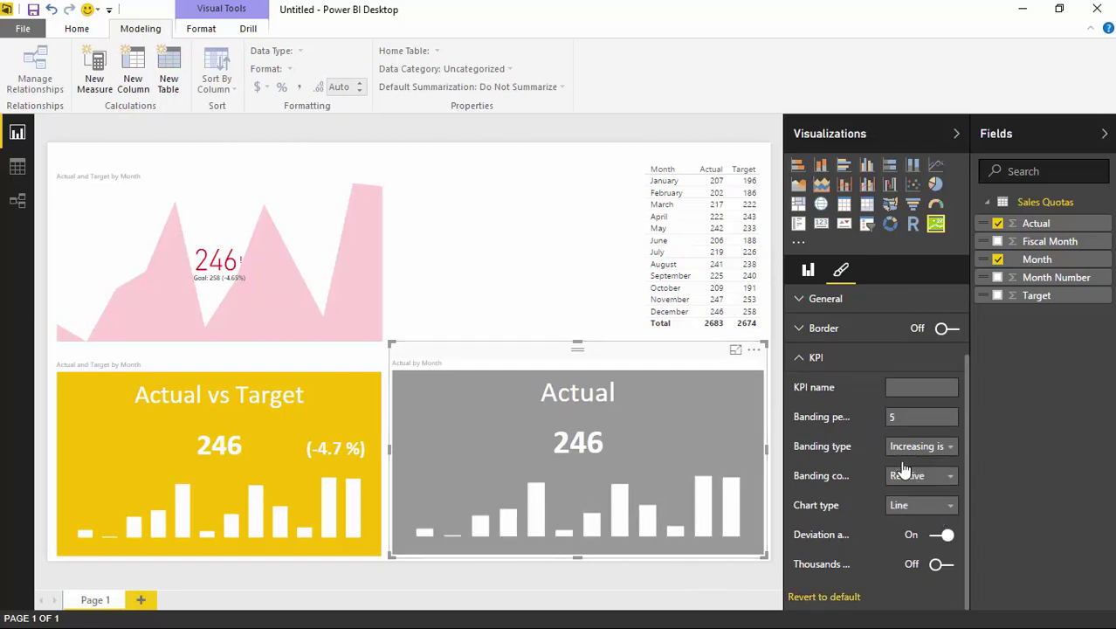
{"action": "left_click", "coordinate": [474, 210]}
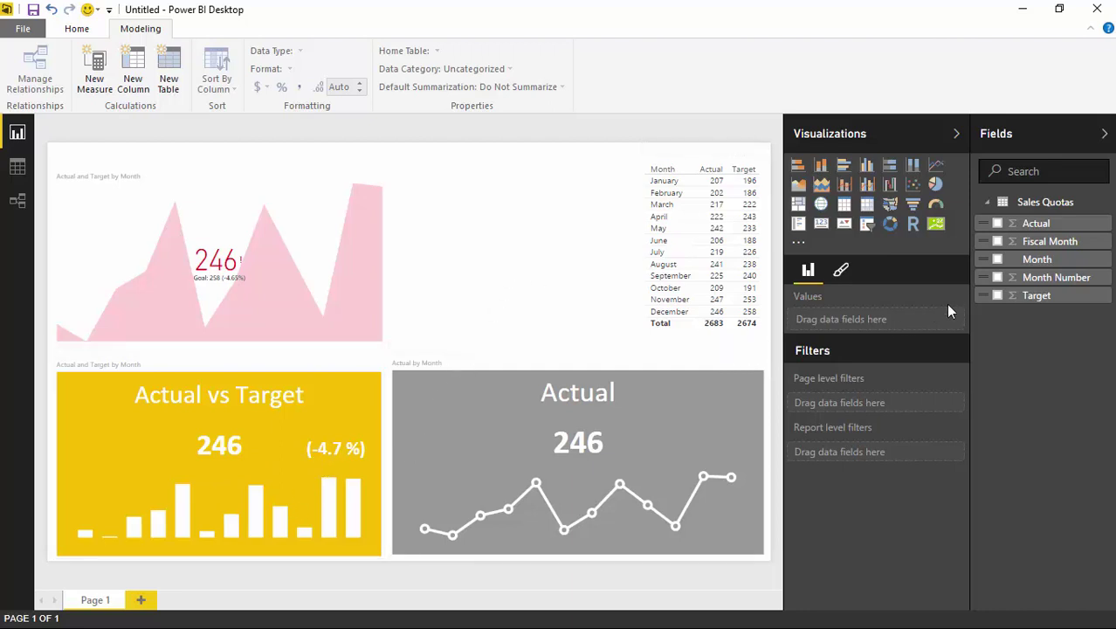
Create a Month slicer on the report page
{"action": "left_click", "coordinate": [998, 260]}
{"action": "left_click", "coordinate": [867, 224]}
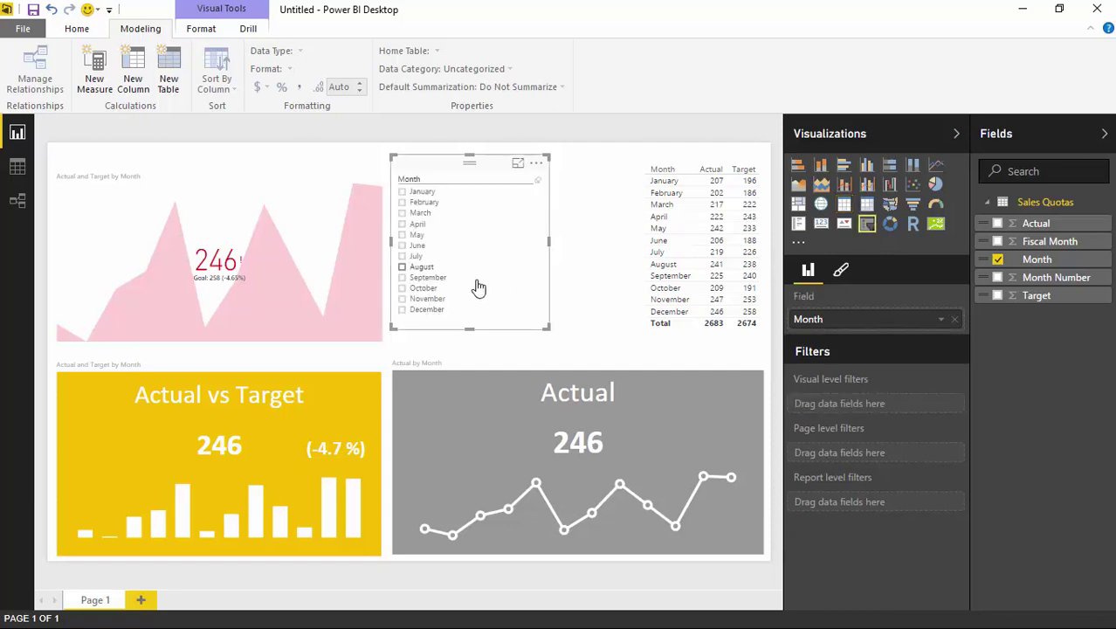
{"action": "left_click", "coordinate": [841, 272]}
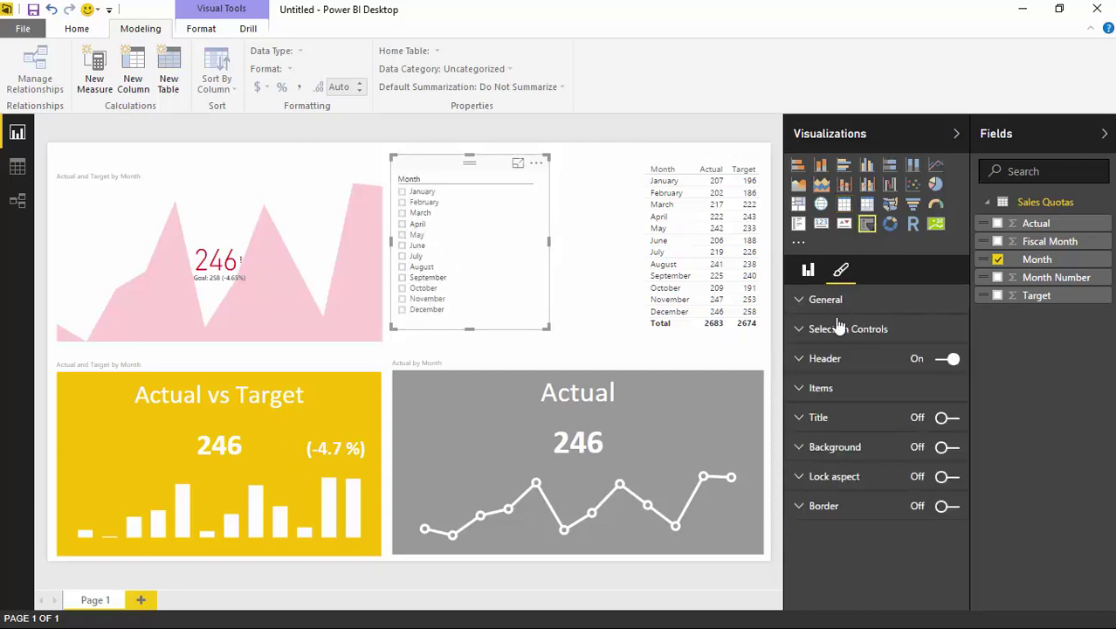
Tick June, July, August, September and October in the slicer to filter the visuals
{"action": "left_click", "coordinate": [402, 245]}
{"action": "left_click", "coordinate": [402, 256]}
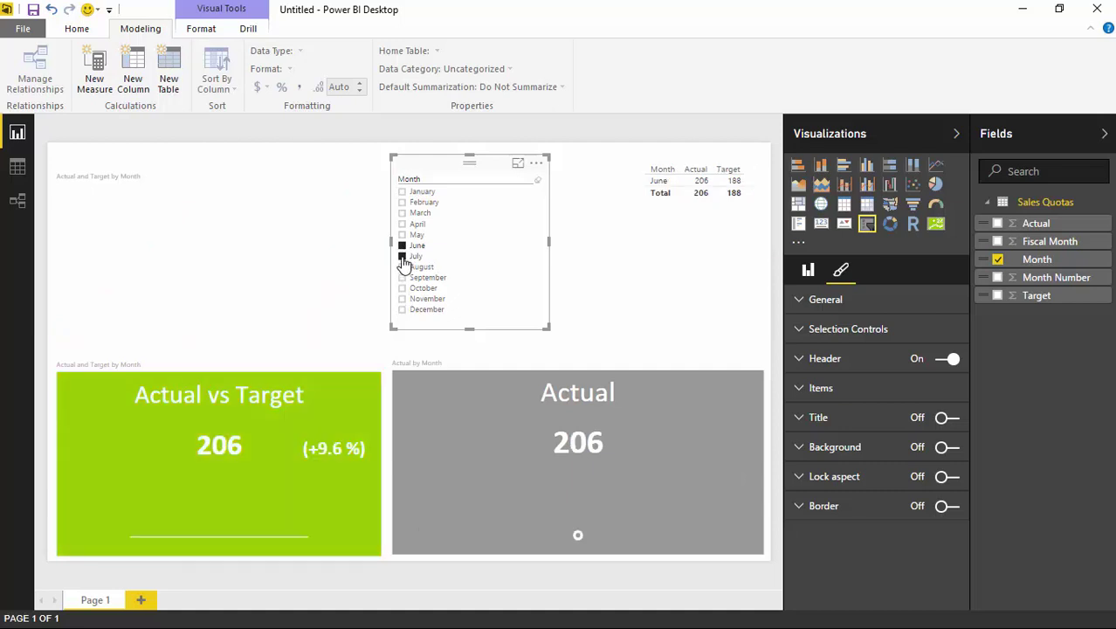
{"action": "left_click", "coordinate": [401, 267]}
{"action": "left_click", "coordinate": [401, 277]}
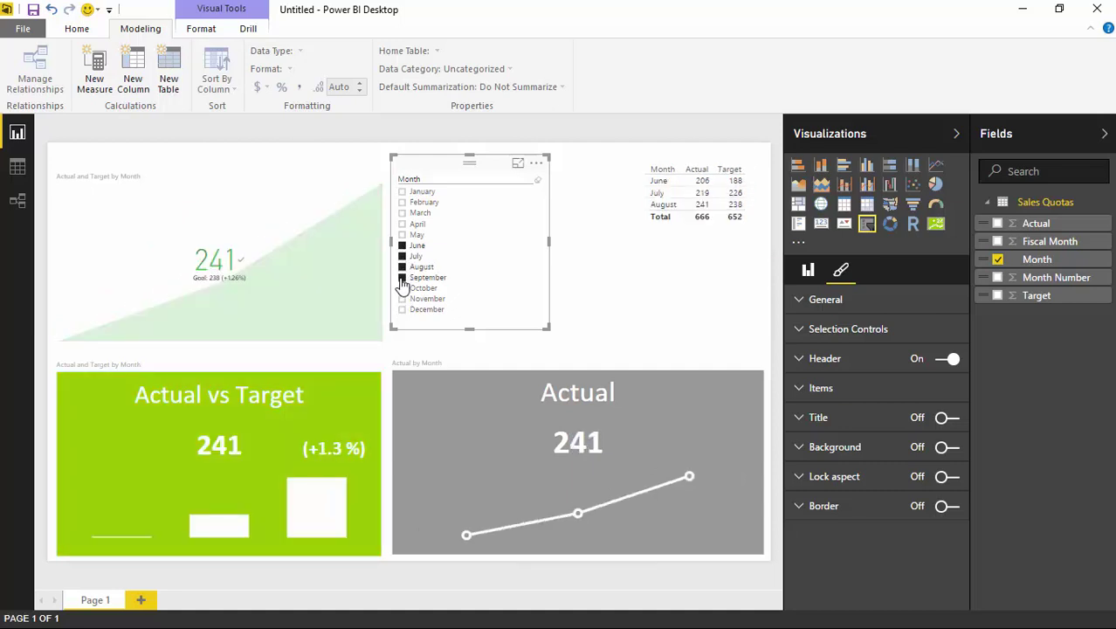
{"action": "left_click", "coordinate": [401, 288]}
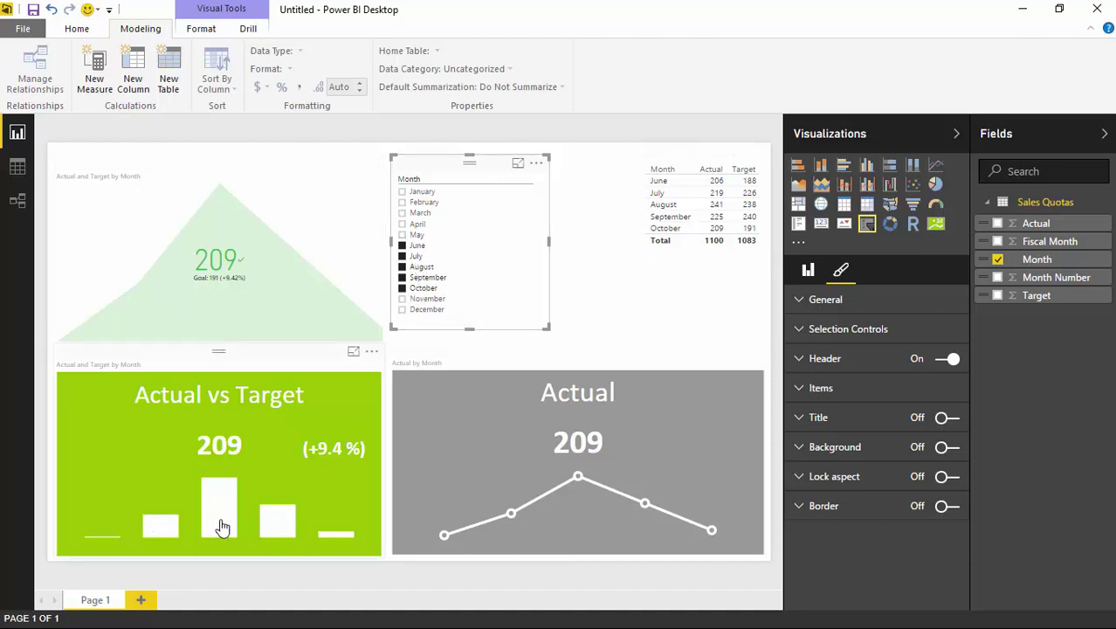
{"action": "mouse_move", "coordinate": [276, 516]}
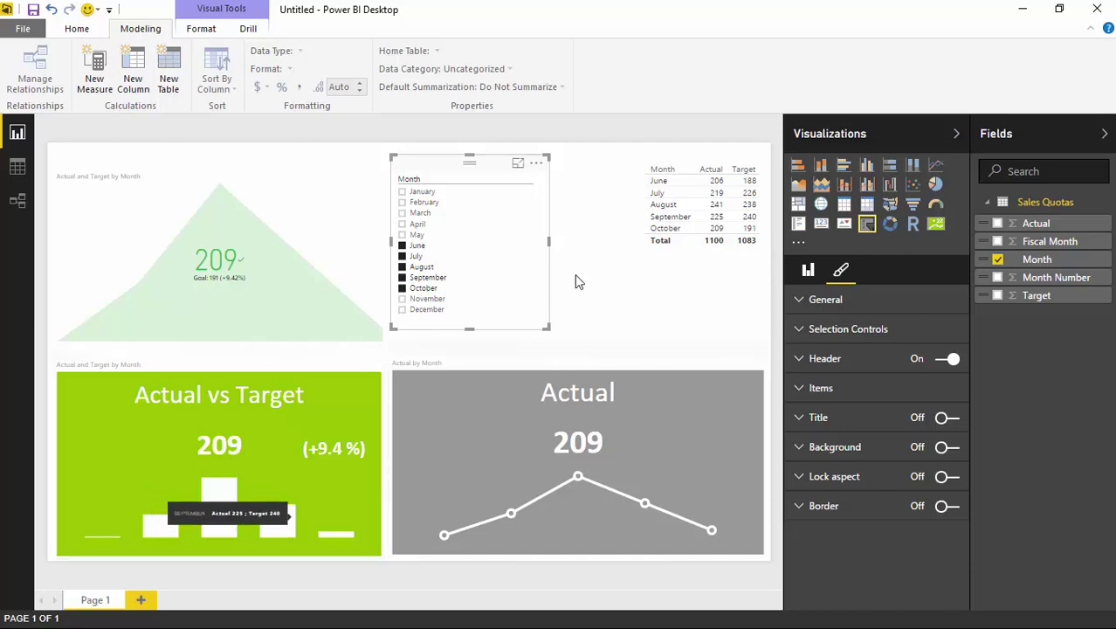